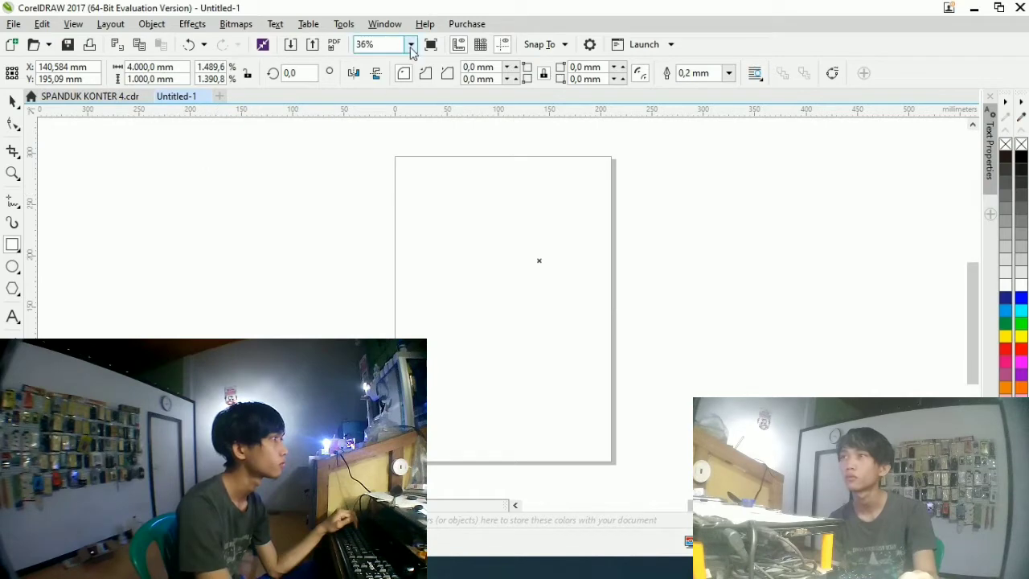
# - Set the wide rectangle's height to 1,5 m
pyautogui.click(411, 47)
pyautogui.click(409, 57)
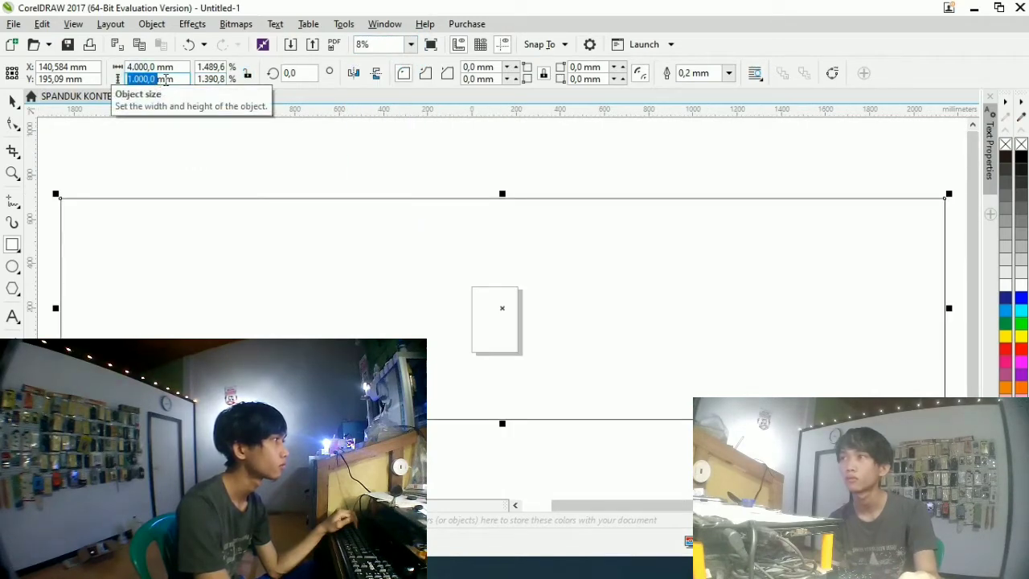
pyautogui.moveTo(174, 79); pyautogui.dragTo(95, 82)
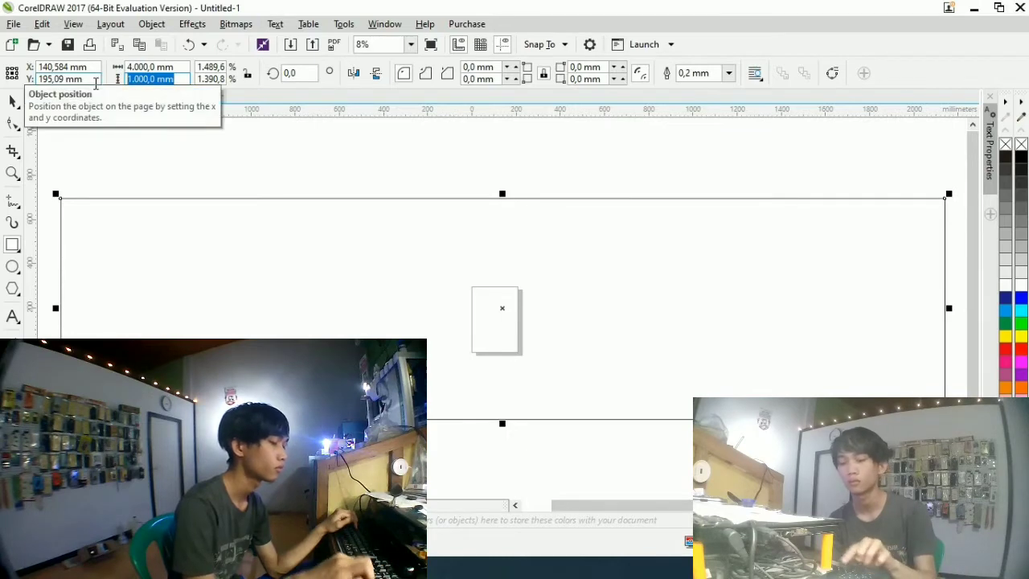
pyautogui.write('1,5')
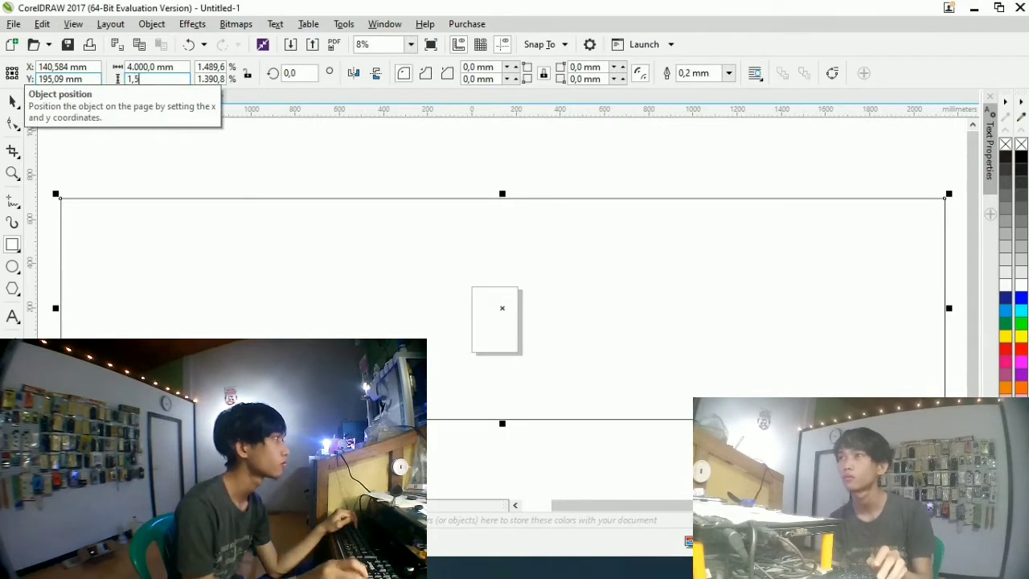
pyautogui.press('Return')
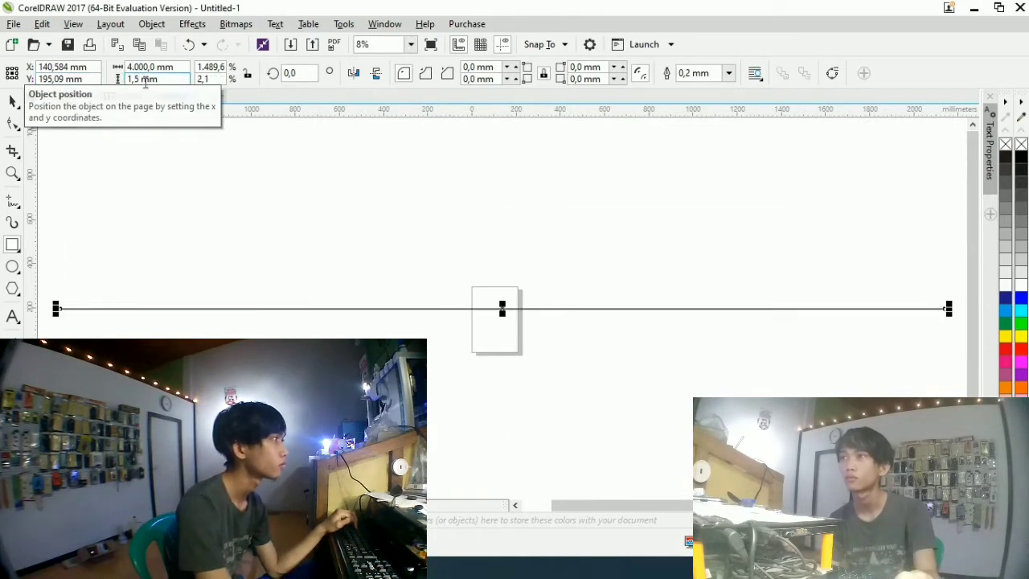
pyautogui.doubleClick(145, 81)
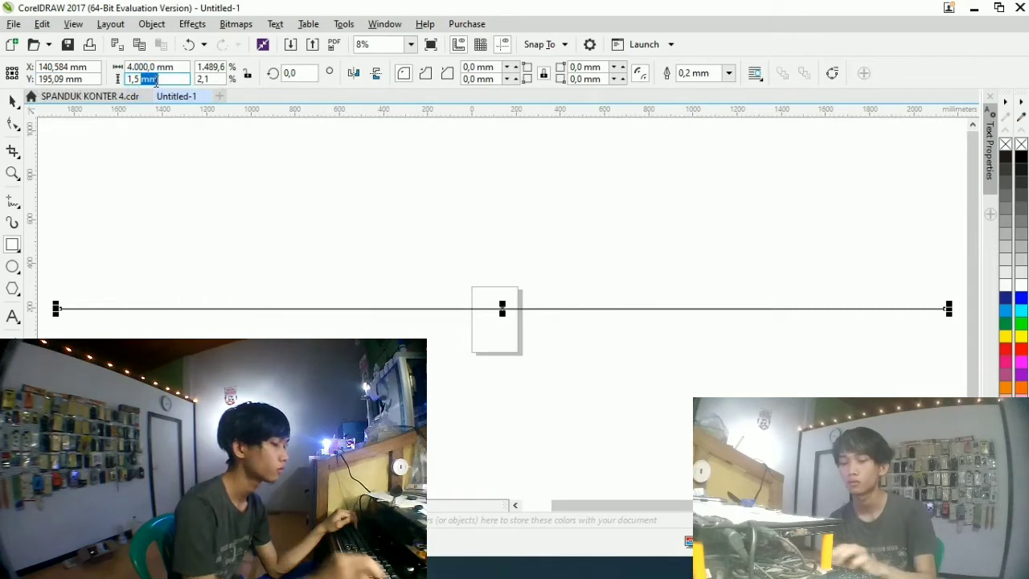
pyautogui.write('m')
pyautogui.press('Return')
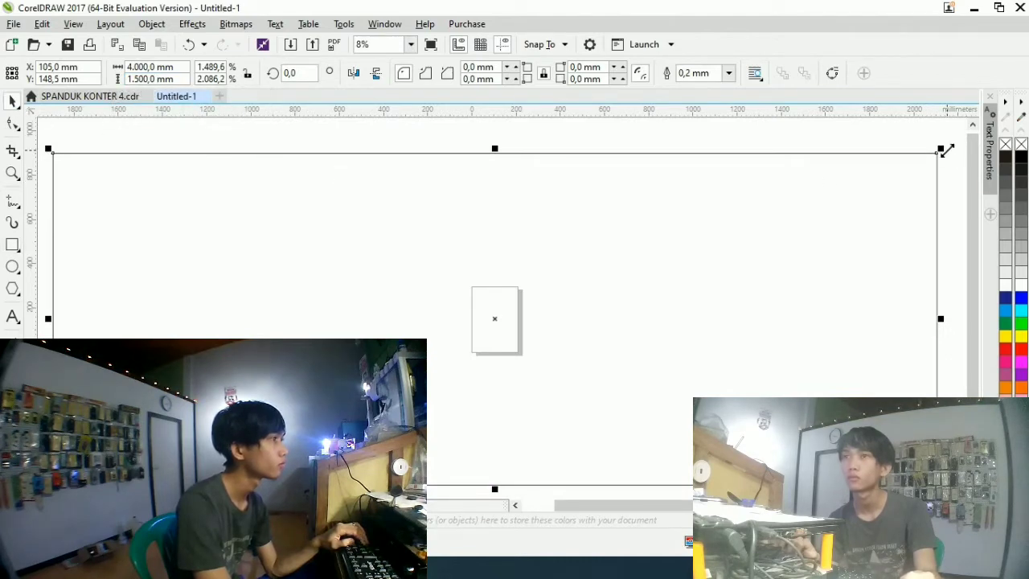
# - Scale the rectangle down proportionally to about 519 × 195 mm and fill it with dark grey #4D4D4D
pyautogui.moveTo(946, 150); pyautogui.dragTo(449, 408)
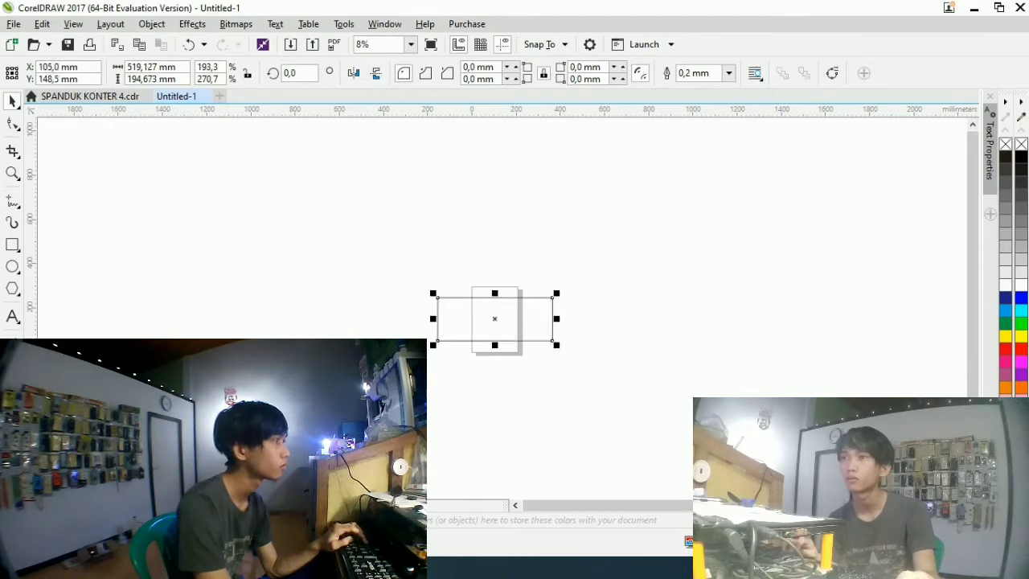
pyautogui.scroll(4, 504, 317)
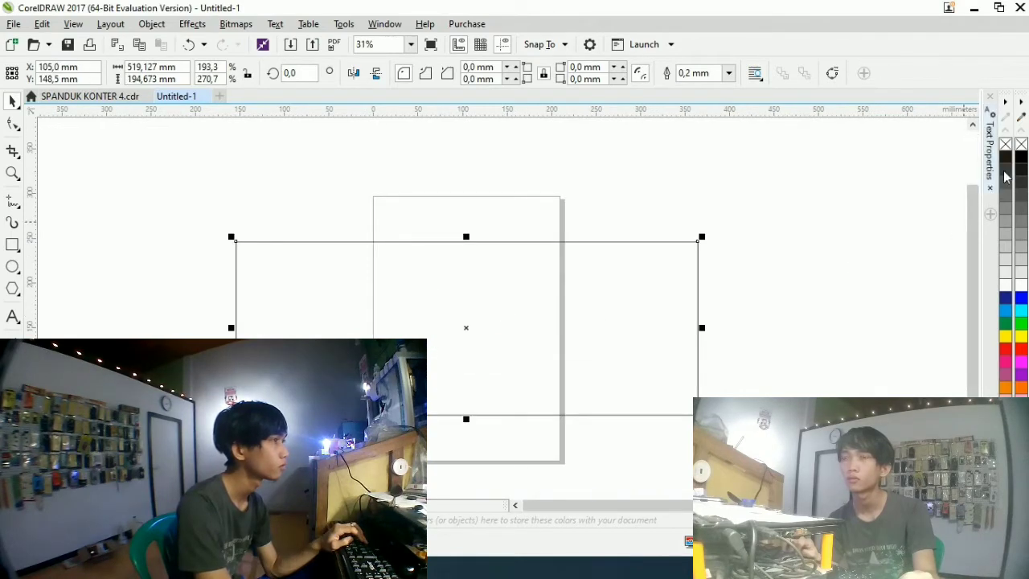
pyautogui.click(1023, 199)
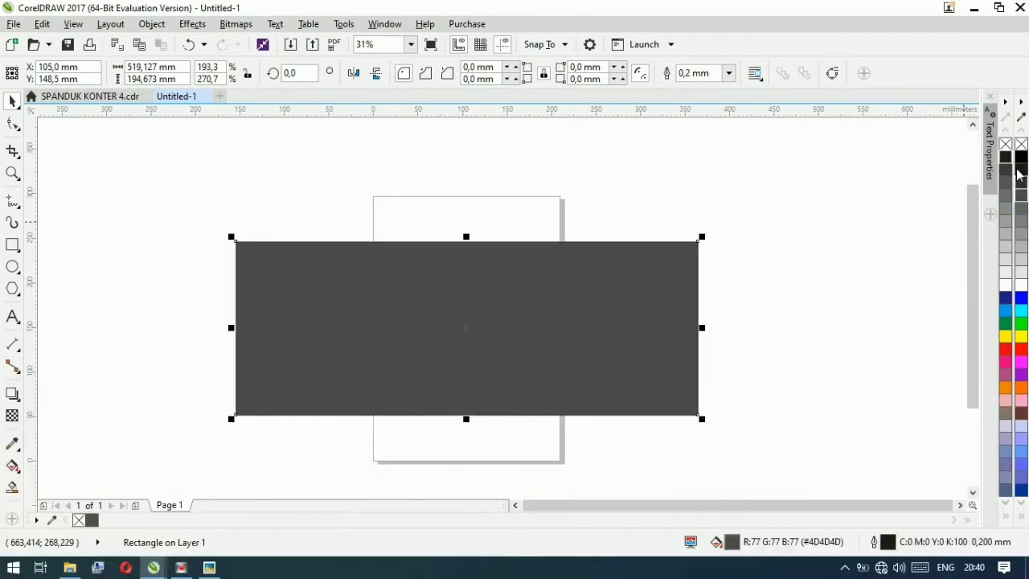
# - View the SPANDUK KONTER 4.png design, and look through the Pictures library in File Explorer for the reference banner
pyautogui.click(209, 568)
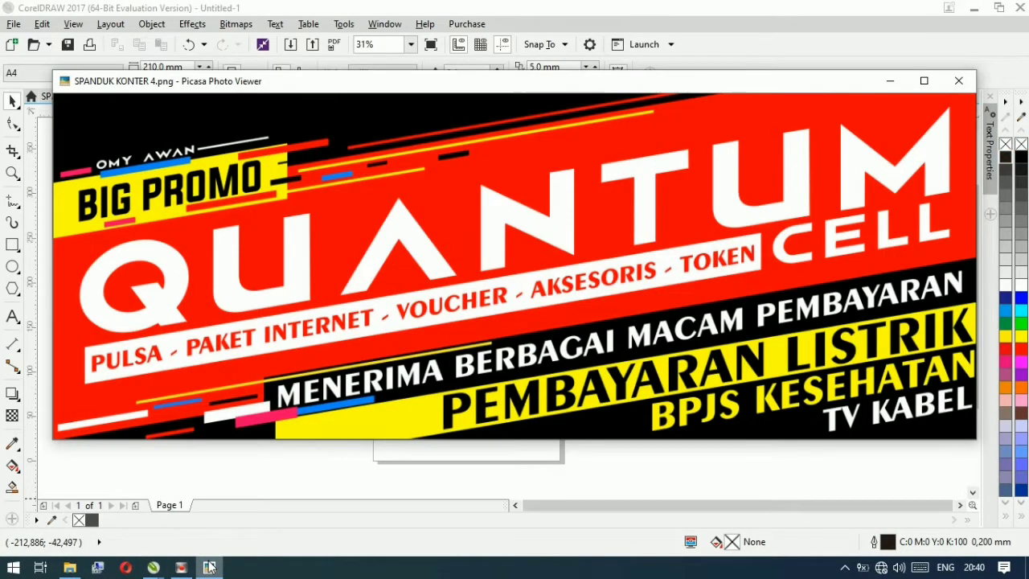
pyautogui.click(209, 568)
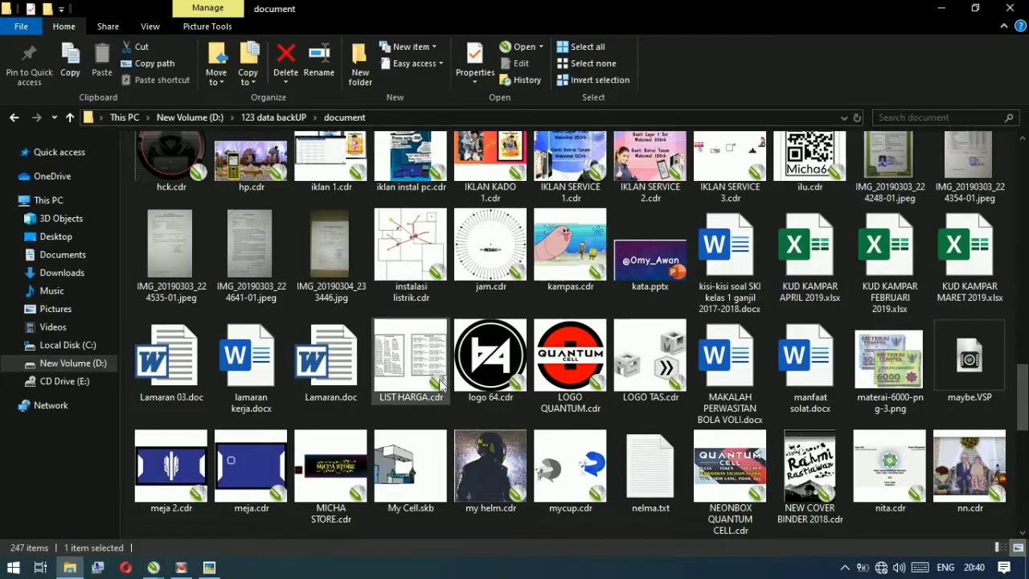
pyautogui.scroll(-5, 515, 322)
pyautogui.click(56, 308)
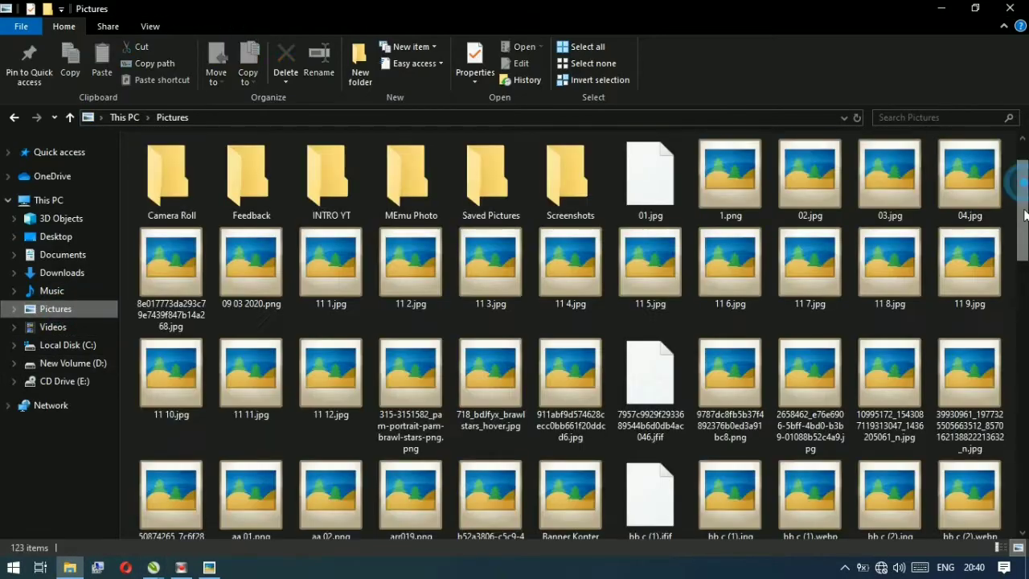
pyautogui.moveTo(1023, 213); pyautogui.dragTo(1023, 402)
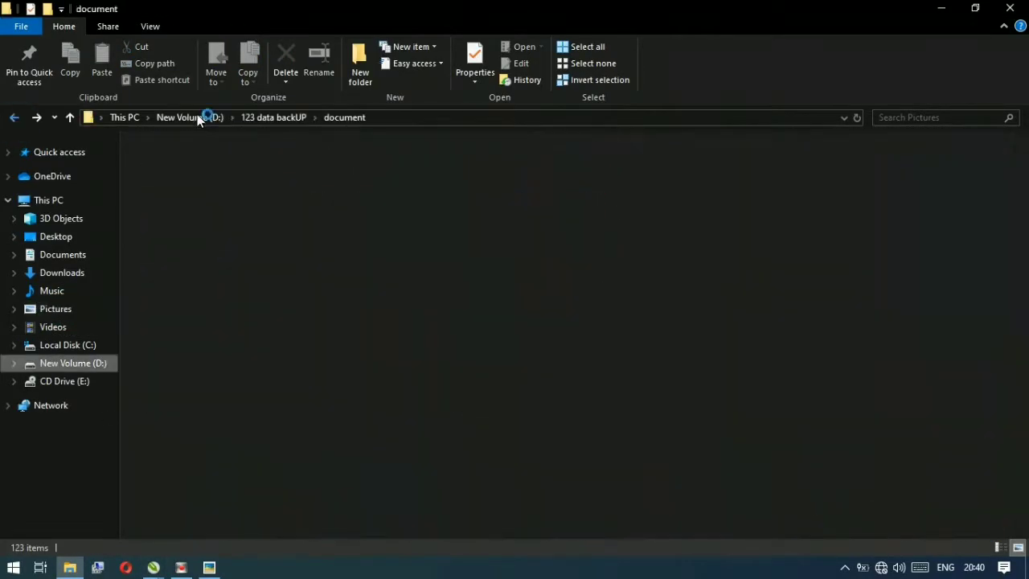
# - Open the SPANDUK QUANTUM folder inside the pictures folder of 123 data backUP on drive D
pyautogui.click(315, 118)
pyautogui.click(320, 218)
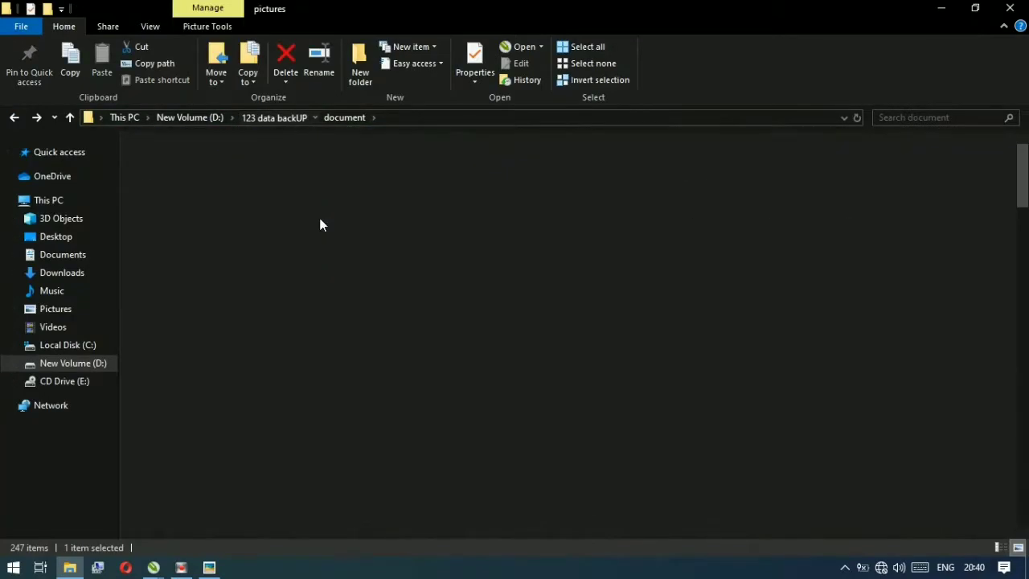
pyautogui.scroll(-3, 521, 278)
pyautogui.scroll(3, 172, 321)
pyautogui.doubleClick(172, 372)
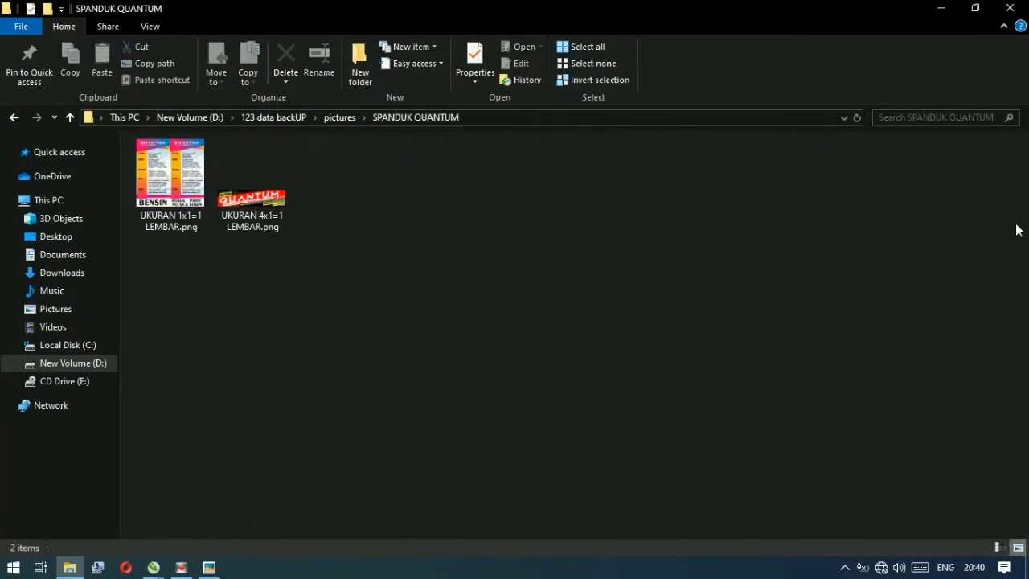
# - Preview UKURAN 4x1=1 LEMBAR.png and import it into the CorelDRAW document, beyond the grey rectangle's upper right corner
pyautogui.doubleClick(271, 223)
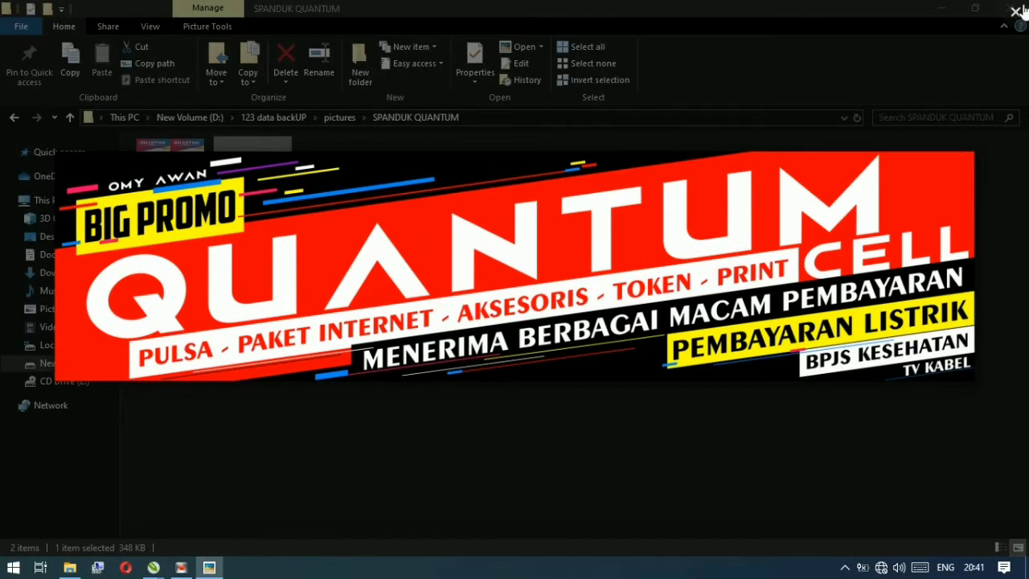
pyautogui.click(1017, 11)
pyautogui.moveTo(253, 185); pyautogui.dragTo(815, 340)
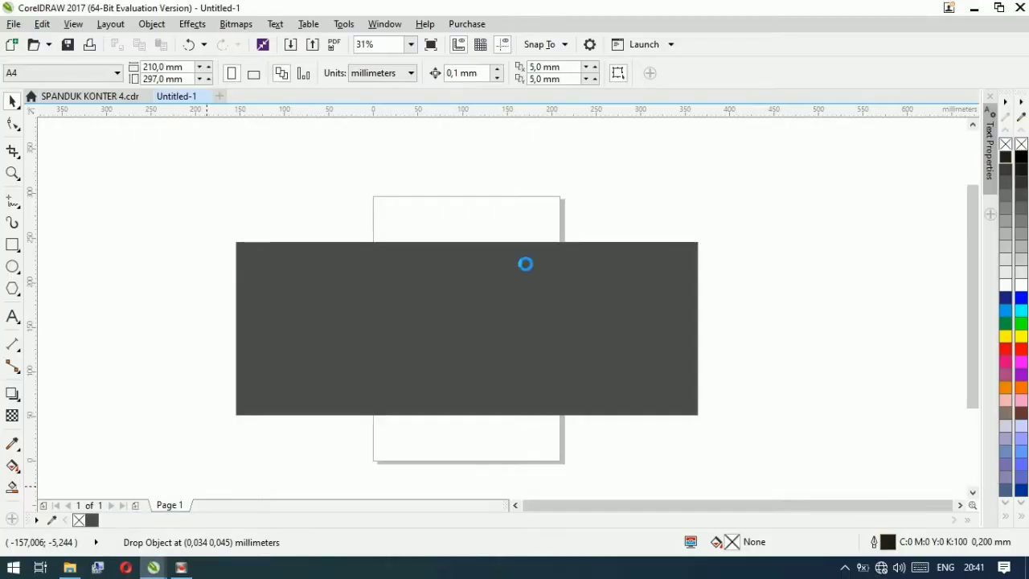
pyautogui.scroll(-1, 527, 264)
pyautogui.moveTo(650, 288); pyautogui.dragTo(713, 233)
# - Set the grey rectangle's size to 4000 × 1000 mm
pyautogui.doubleClick(563, 248)
pyautogui.scroll(1, 740, 224)
pyautogui.scroll(-1, 741, 223)
pyautogui.scroll(1, 456, 246)
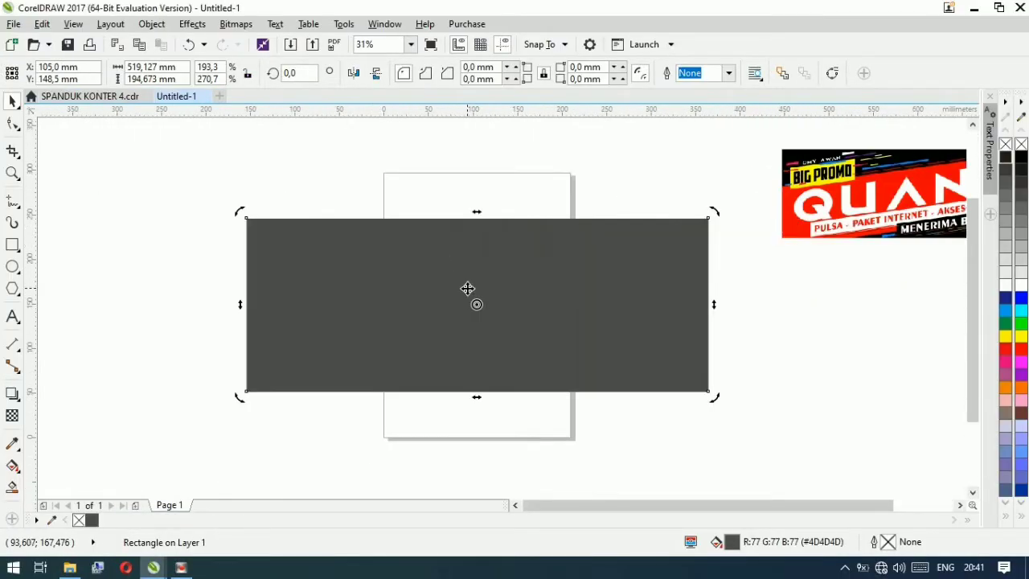
pyautogui.write('4000')
pyautogui.press('Tab')
pyautogui.write('1000')
pyautogui.press('Return')
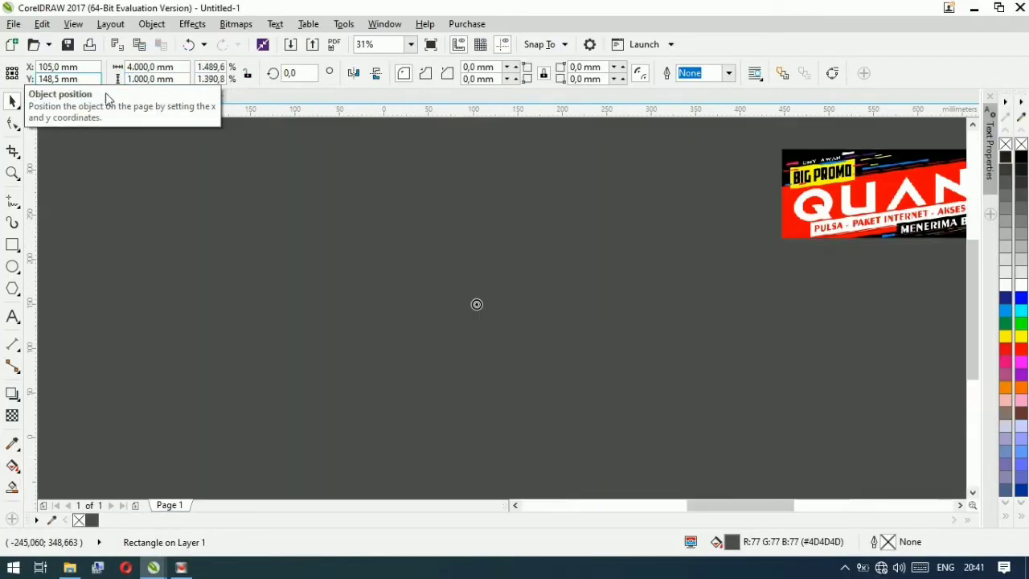
# - Scale the grey rectangle down proportionally and centre both it and the imported banner image on the page
pyautogui.scroll(-3, 637, 214)
pyautogui.moveTo(287, 354); pyautogui.dragTo(283, 356)
pyautogui.press('p')
pyautogui.scroll(2, 323, 292)
pyautogui.scroll(-1, 519, 207)
pyautogui.click(586, 171)
pyautogui.press('p')
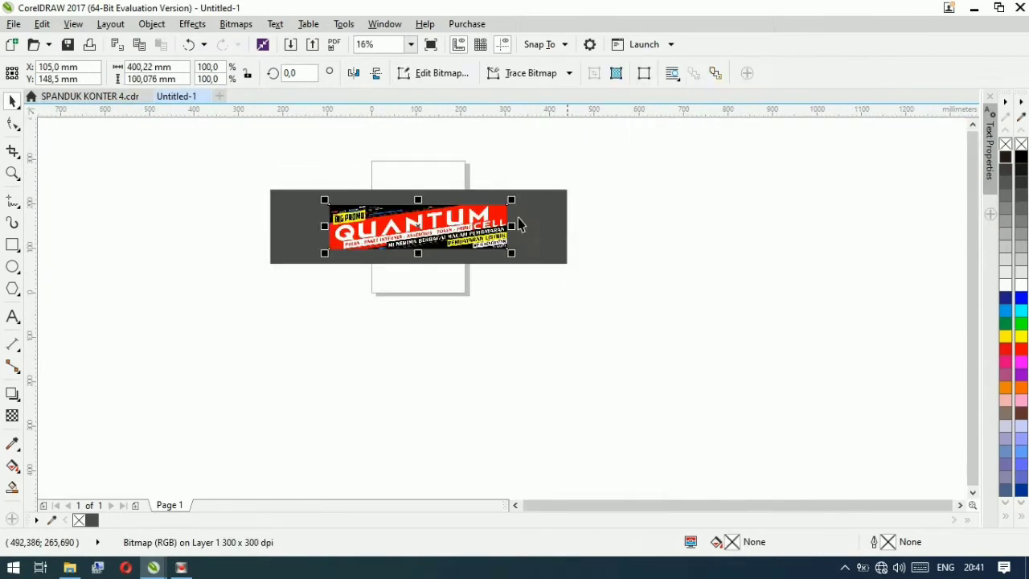
# - Scale the grey rectangle to about 389 × 97 mm, close to the banner image's size, and centre it on the page
pyautogui.click(539, 213)
pyautogui.moveTo(571, 186); pyautogui.dragTo(592, 153)
pyautogui.scroll(2, 495, 207)
pyautogui.press('p')
pyautogui.scroll(-2, 592, 152)
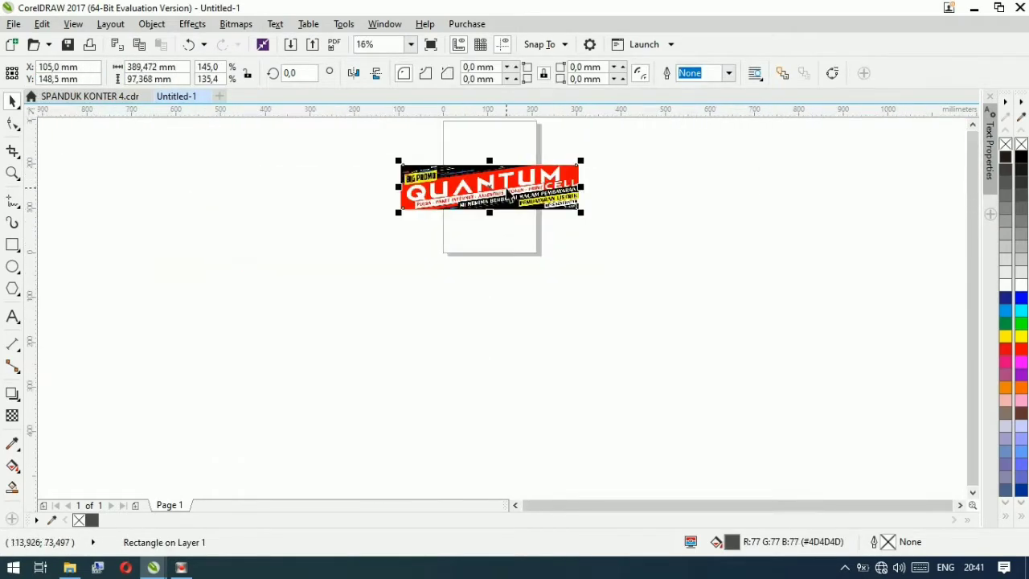
# - Move the banner image off the grey rectangle to the empty area right of the page
pyautogui.moveTo(523, 202); pyautogui.dragTo(391, 283)
pyautogui.moveTo(391, 283); pyautogui.dragTo(728, 190)
pyautogui.scroll(2, 727, 190)
pyautogui.click(464, 228)
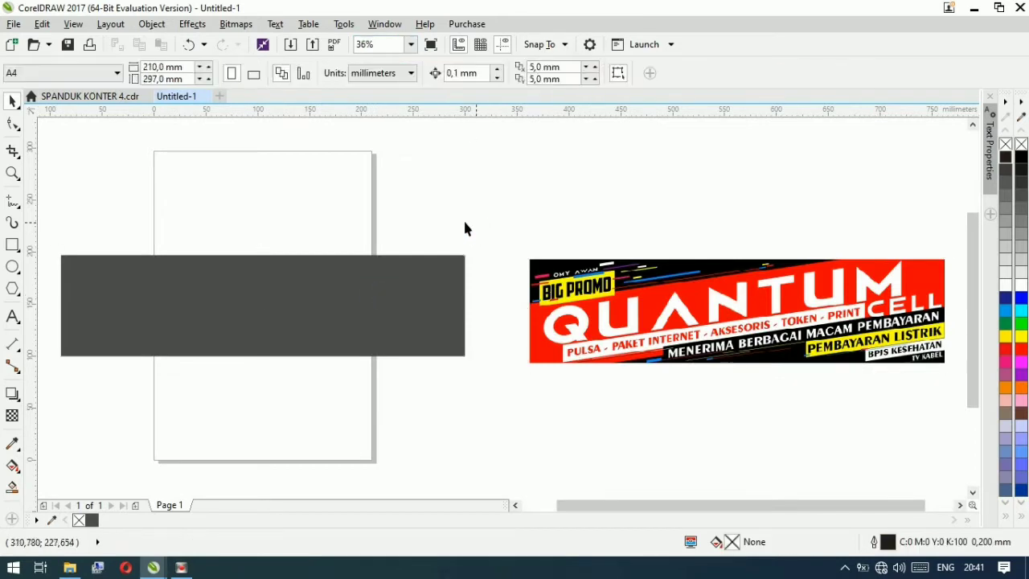
# - Draw a rectangle about 456 × 36 mm across the grey one, skewed upward to the right and centred on the page
pyautogui.moveTo(60, 305); pyautogui.dragTo(533, 343)
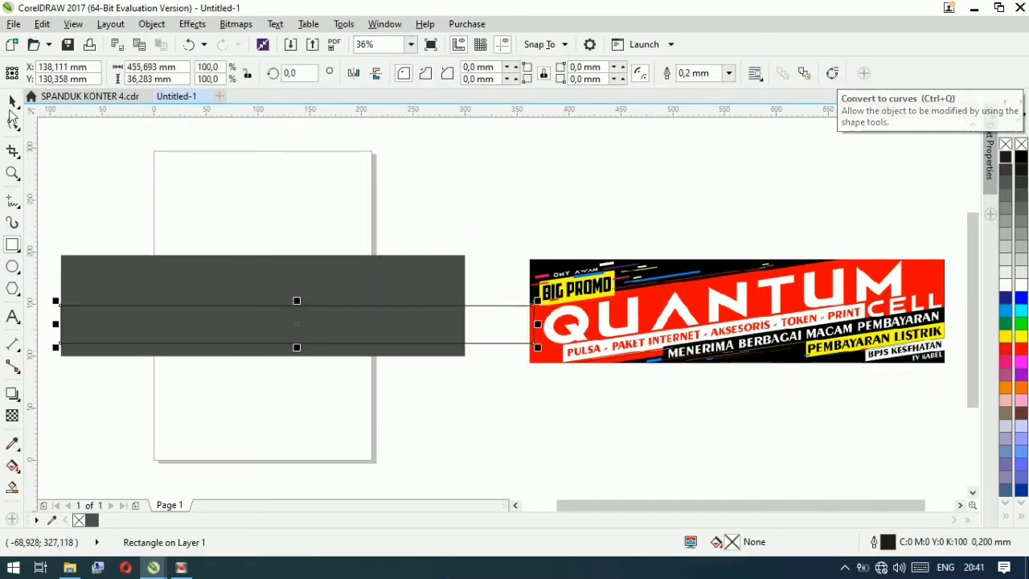
pyautogui.click(12, 102)
pyautogui.click(379, 311)
pyautogui.moveTo(539, 298); pyautogui.dragTo(552, 279)
pyautogui.press('p')
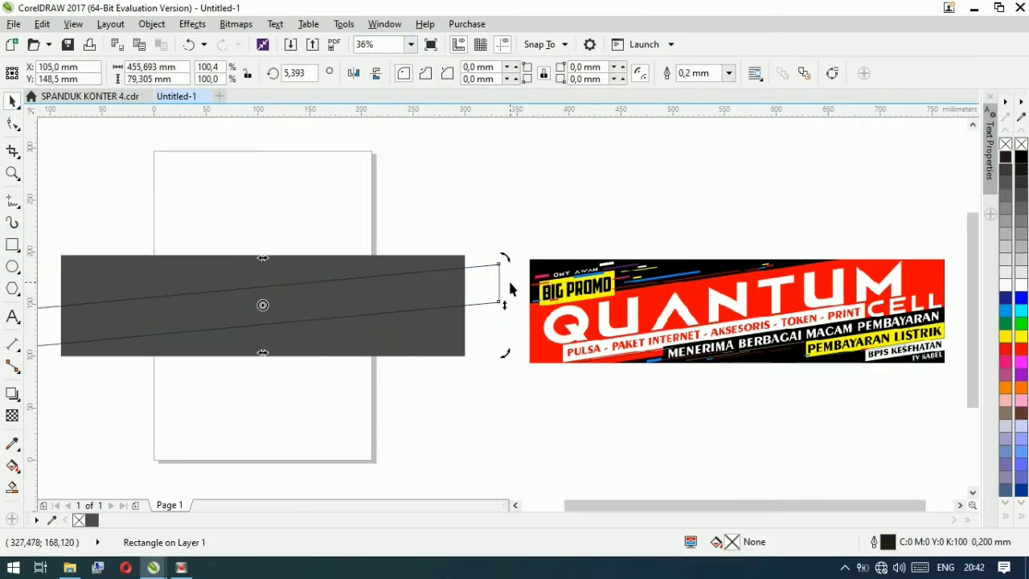
# - Steepen and thicken the slanted band to about 144 mm overall height, centred on the page, with red fill and no outline
pyautogui.moveTo(264, 255); pyautogui.dragTo(264, 232)
pyautogui.moveTo(263, 352); pyautogui.dragTo(266, 395)
pyautogui.press('p')
pyautogui.click(1021, 349)
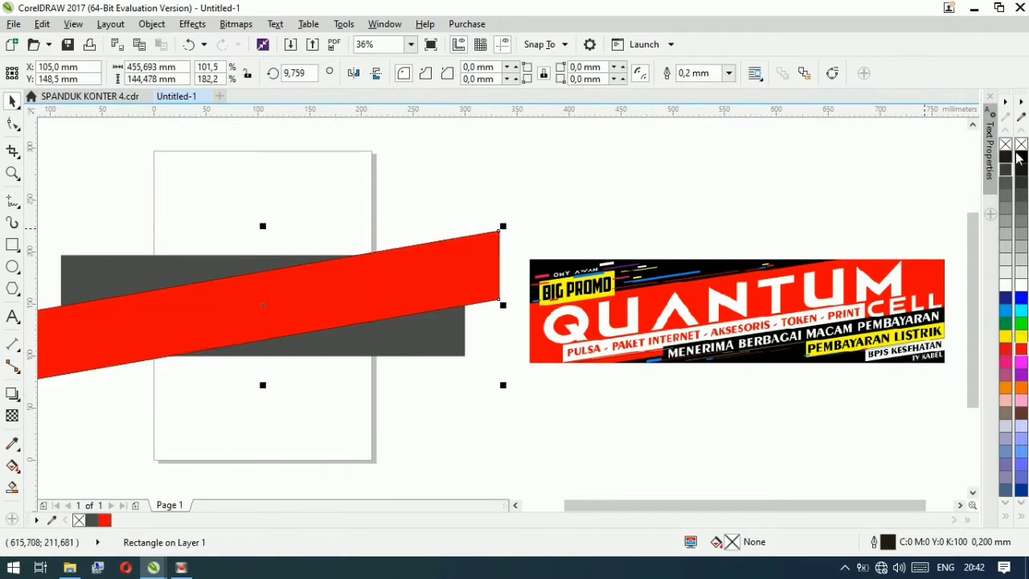
pyautogui.rightClick(1022, 144)
# - PowerClip the red band inside the grey rectangle
pyautogui.rightClick(192, 320)
pyautogui.click(273, 166)
pyautogui.click(115, 266)
# - Add the artistic text QUNATUM above the reference banner at about 94 pt in the AIRBORNE GP font
pyautogui.click(12, 316)
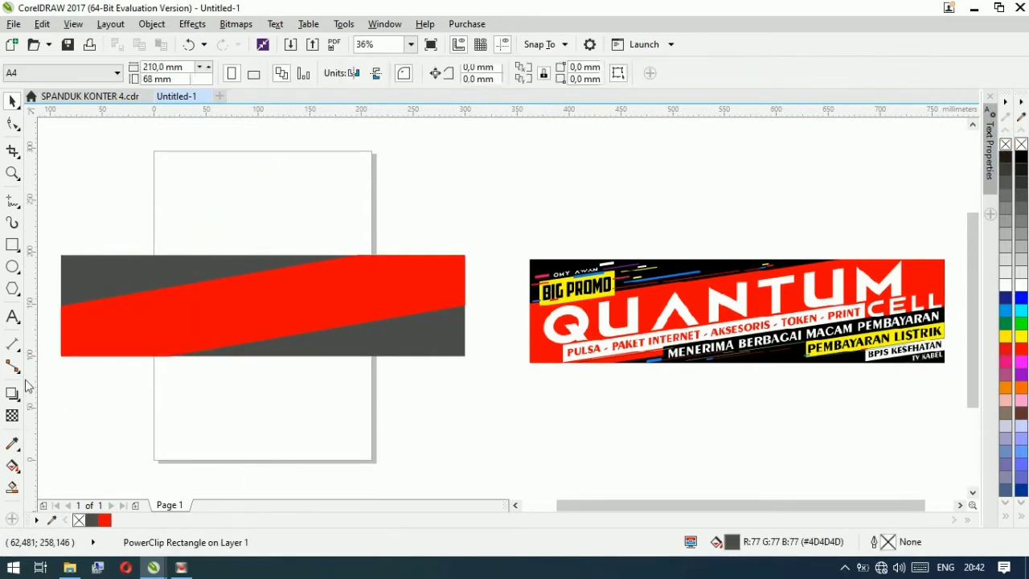
pyautogui.click(654, 166)
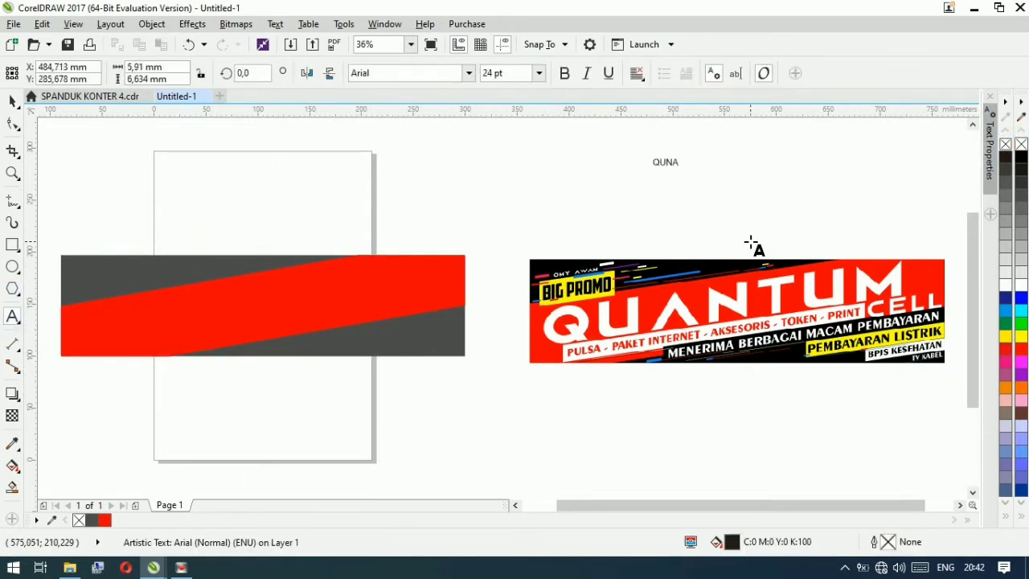
pyautogui.moveTo(538, 264); pyautogui.dragTo(524, 266)
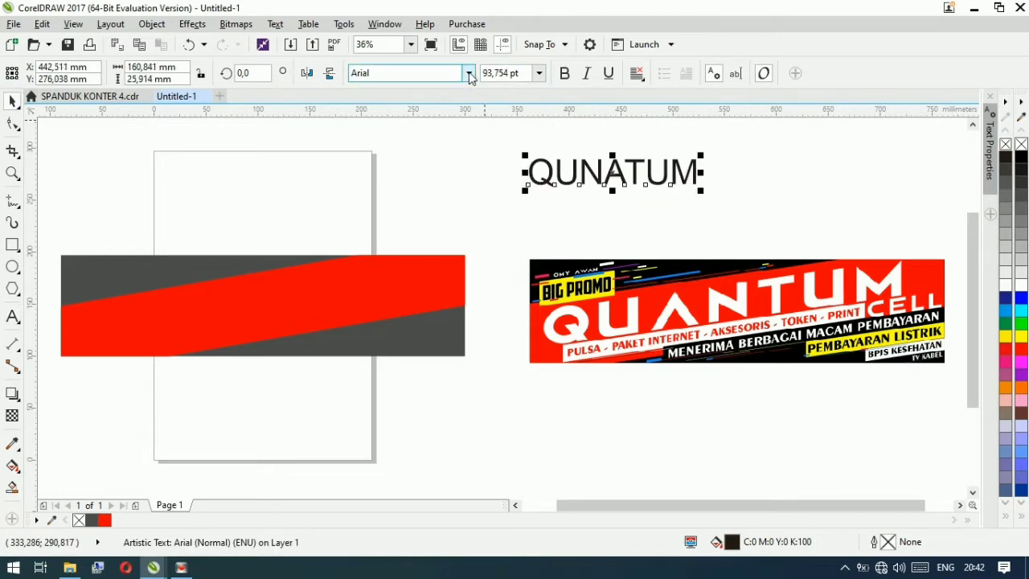
pyautogui.click(471, 73)
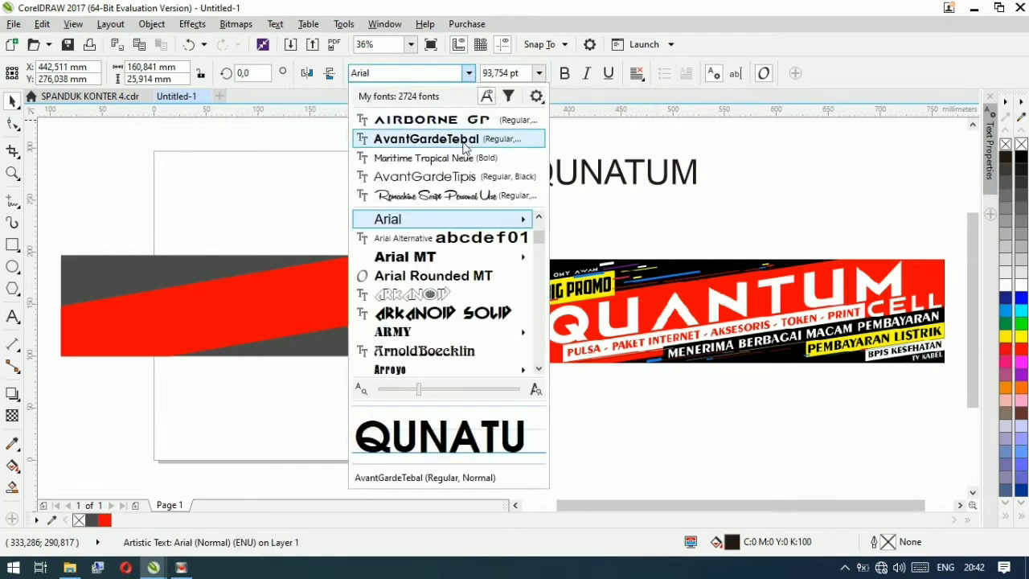
pyautogui.click(472, 119)
# - Move the text onto the red band, corrected to QUANTUM, and make it white at about 123 pt
pyautogui.click(670, 178)
pyautogui.moveTo(669, 179); pyautogui.dragTo(221, 313)
pyautogui.write('AN')
pyautogui.click(1022, 285)
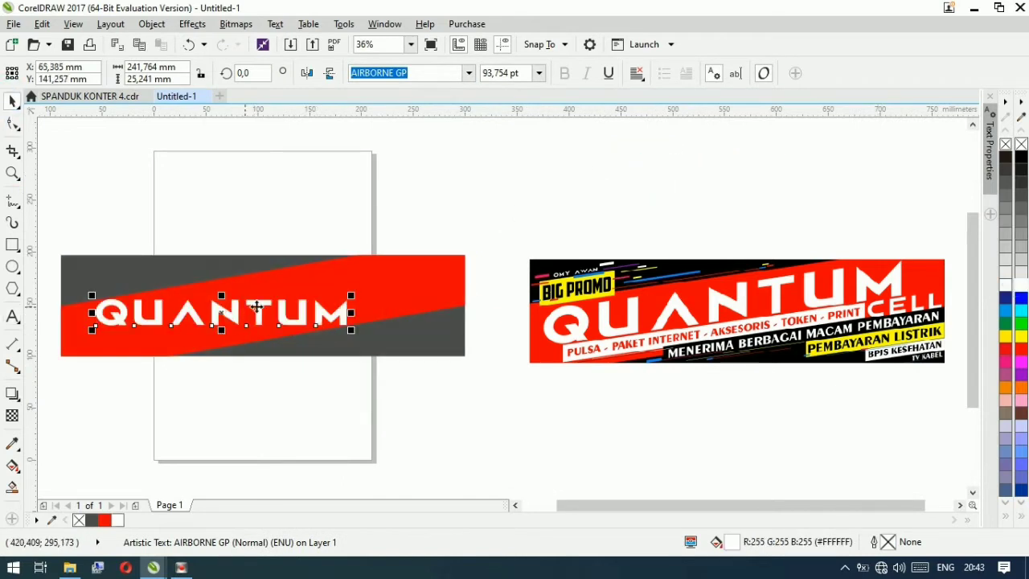
pyautogui.moveTo(351, 328); pyautogui.dragTo(427, 245)
# - Set the red band's rotation inside the PowerClip to 10 degrees
pyautogui.click(450, 303)
pyautogui.click(223, 377)
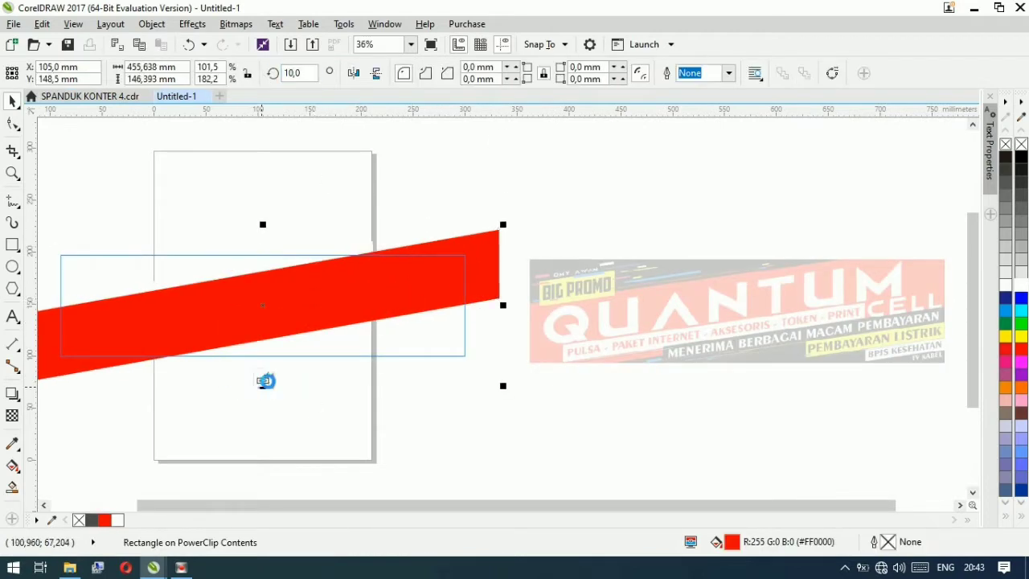
pyautogui.click(265, 381)
# - Rotate the QUANTUM text by 10 degrees and position it along the red band
pyautogui.write('10')
pyautogui.press('Return')
pyautogui.moveTo(261, 278); pyautogui.dragTo(250, 297)
pyautogui.click(389, 340)
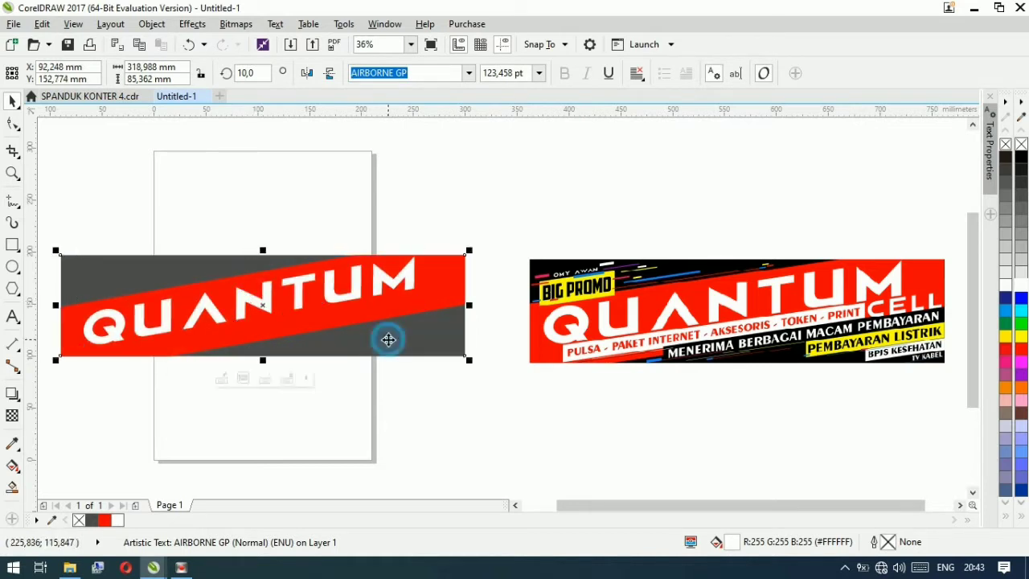
pyautogui.click(393, 388)
# - Draw a strip about 340 × 14,5 mm centred on the page, with white fill and no outline
pyautogui.click(13, 245)
pyautogui.moveTo(154, 207); pyautogui.dragTo(510, 227)
pyautogui.press('p')
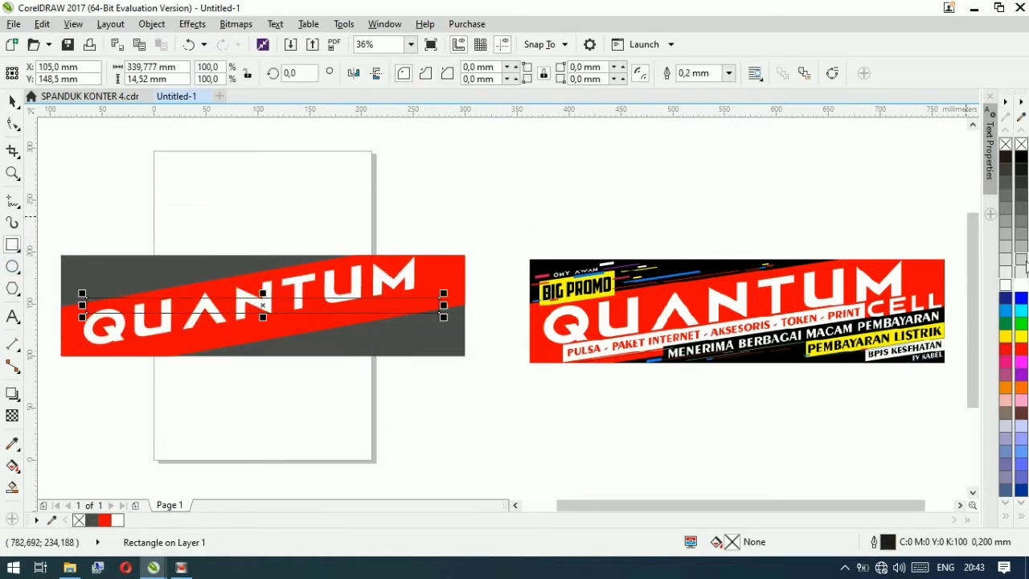
pyautogui.click(1021, 275)
pyautogui.rightClick(1020, 149)
# - Add the 36 pt text line "PULSA - PAKET INTERNET - AKSESORIS -TOKEN - PRINT" above the reference image
pyautogui.click(12, 316)
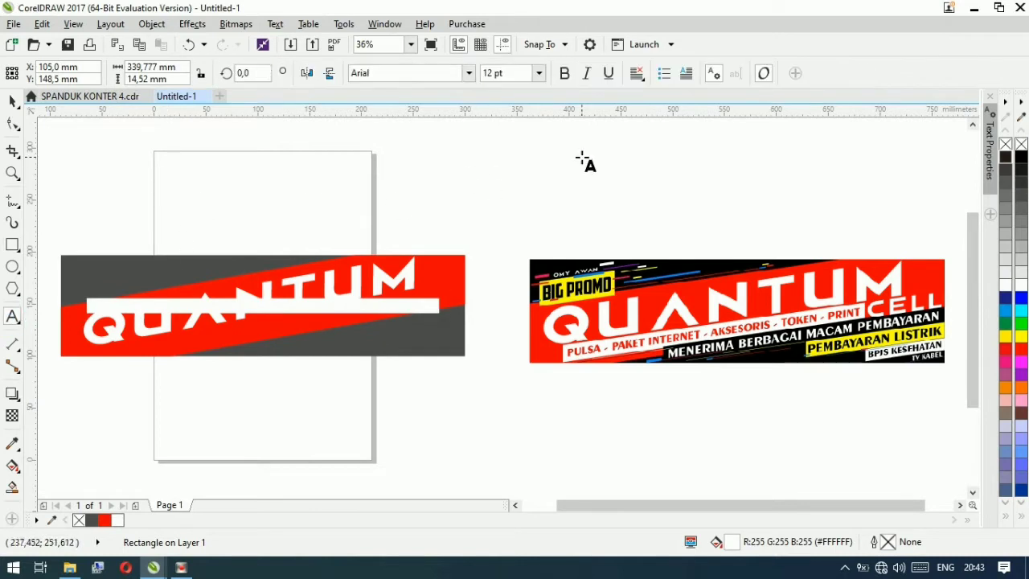
pyautogui.click(538, 73)
pyautogui.click(509, 215)
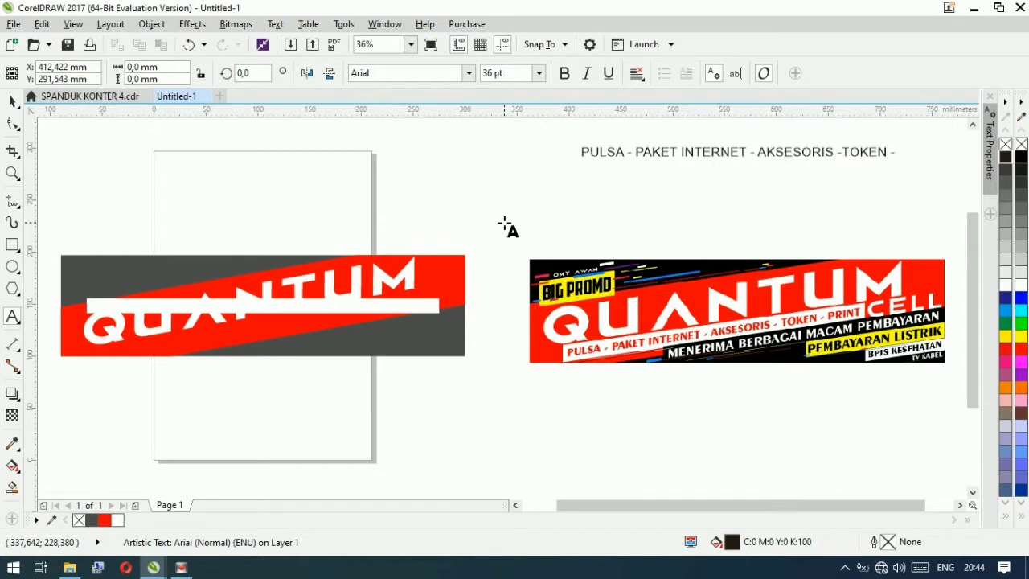
pyautogui.click(771, 156)
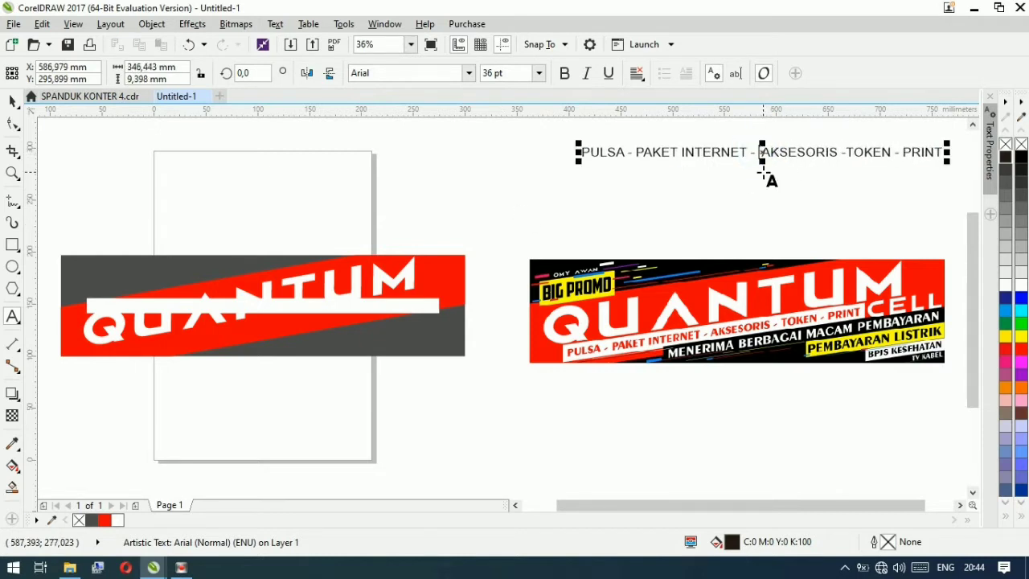
# - Set the whole service line in the AvantGardeTebal font and colour it red
pyautogui.hotkey('ctrl', 'a')
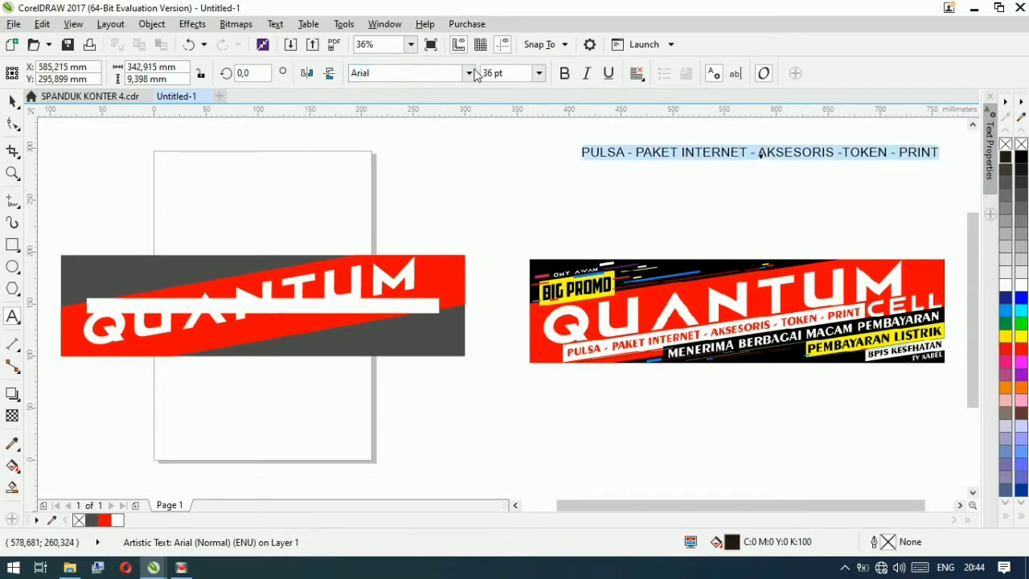
pyautogui.click(469, 73)
pyautogui.click(444, 142)
pyautogui.click(1022, 349)
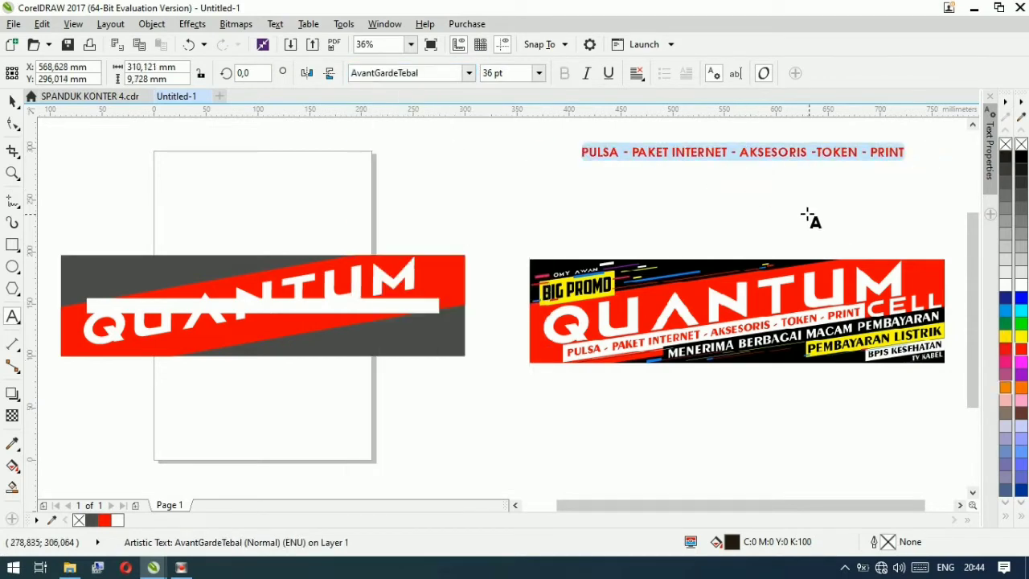
# - Centre the service line on the page over the white strip, shorten the strip to fit it and group the two
pyautogui.click(12, 102)
pyautogui.press('p')
pyautogui.click(116, 163)
pyautogui.scroll(2, 346, 293)
pyautogui.click(699, 347)
pyautogui.moveTo(726, 352); pyautogui.dragTo(672, 345)
pyautogui.scroll(-2, 555, 334)
pyautogui.scroll(-1, 723, 284)
pyautogui.moveTo(724, 285); pyautogui.dragTo(227, 320)
pyautogui.scroll(1, 521, 292)
pyautogui.hotkey('ctrl', 'g')
# - Rotate the grouped strip and service line by 10 degrees and position it along the lower part of the red band
pyautogui.moveTo(315, 76); pyautogui.dragTo(269, 72)
pyautogui.write('10')
pyautogui.press('Return')
pyautogui.moveTo(475, 308); pyautogui.dragTo(492, 347)
pyautogui.moveTo(462, 305); pyautogui.dragTo(452, 288)
# - Scale QUANTUM down to about 103,6 pt, reposition it on the band and move the strip group directly beneath it
pyautogui.moveTo(787, 183); pyautogui.dragTo(679, 232)
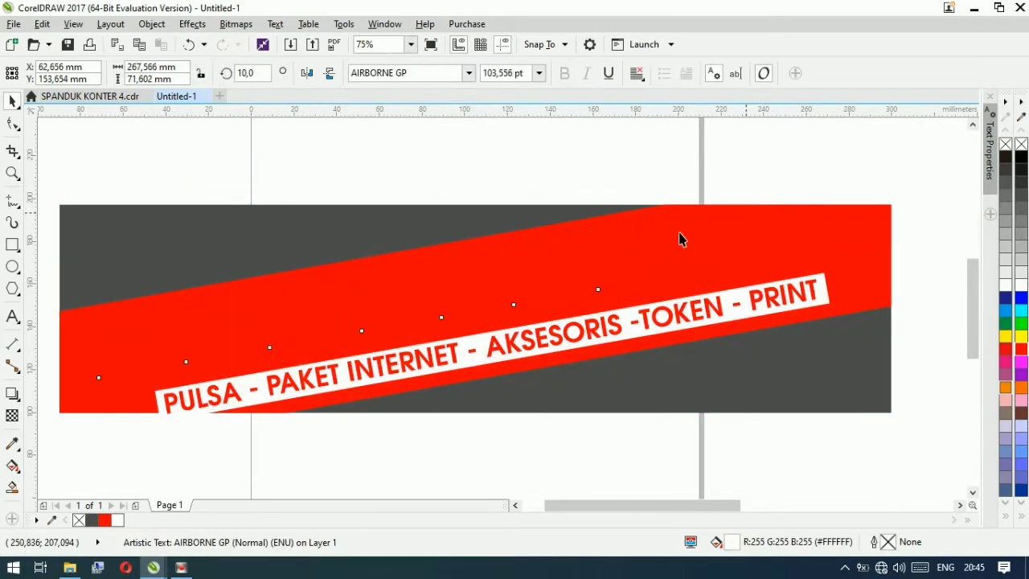
pyautogui.moveTo(375, 312); pyautogui.dragTo(447, 302)
pyautogui.moveTo(388, 295); pyautogui.dragTo(361, 291)
pyautogui.click(391, 383)
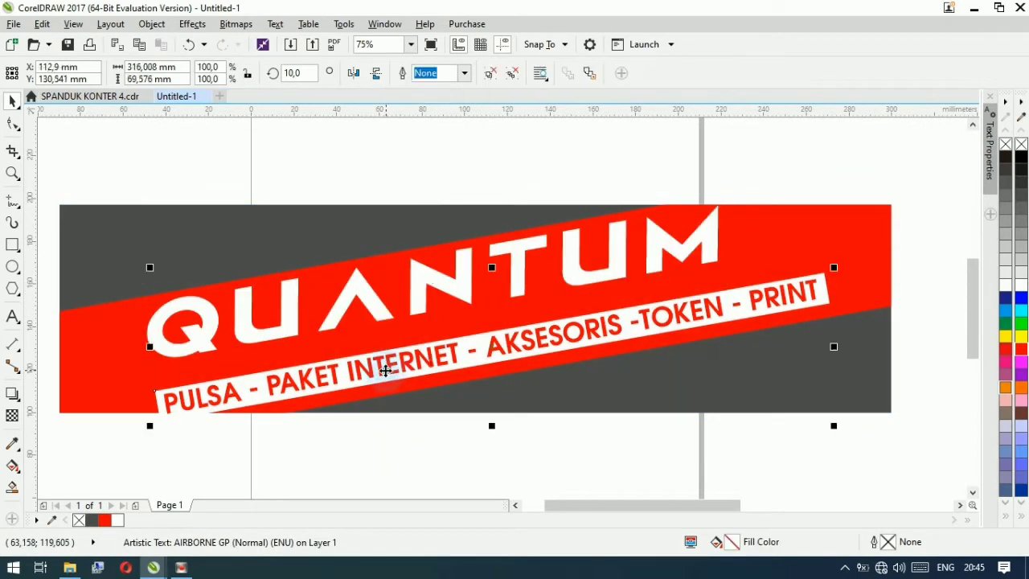
pyautogui.moveTo(392, 383); pyautogui.dragTo(376, 353)
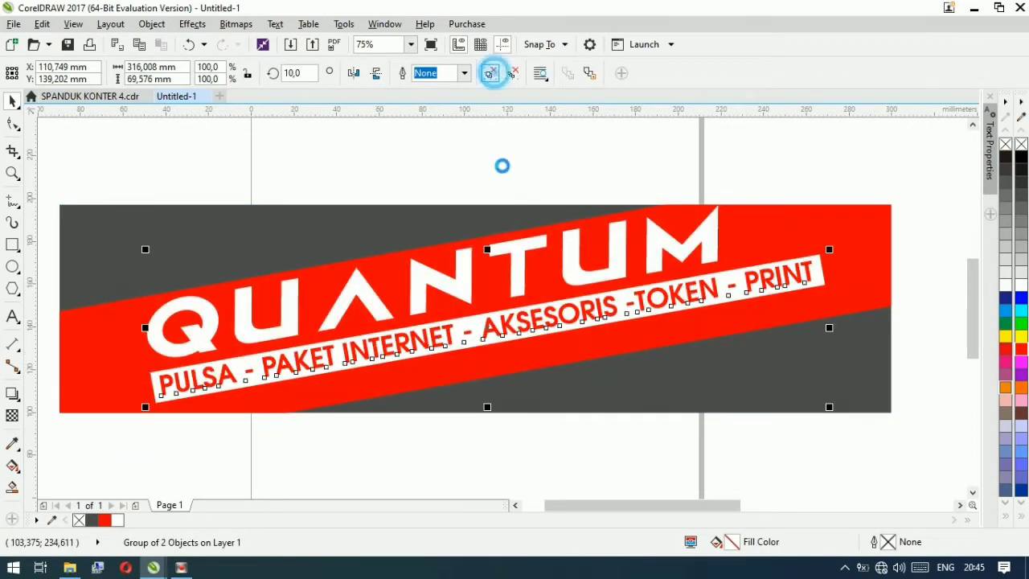
# - Ungroup the strip and service line, reset the text's rotation to 0 and skew it vertically to follow the strip
pyautogui.click(538, 316)
pyautogui.moveTo(262, 70); pyautogui.dragTo(222, 74)
pyautogui.write('0')
pyautogui.press('Return')
pyautogui.click(814, 332)
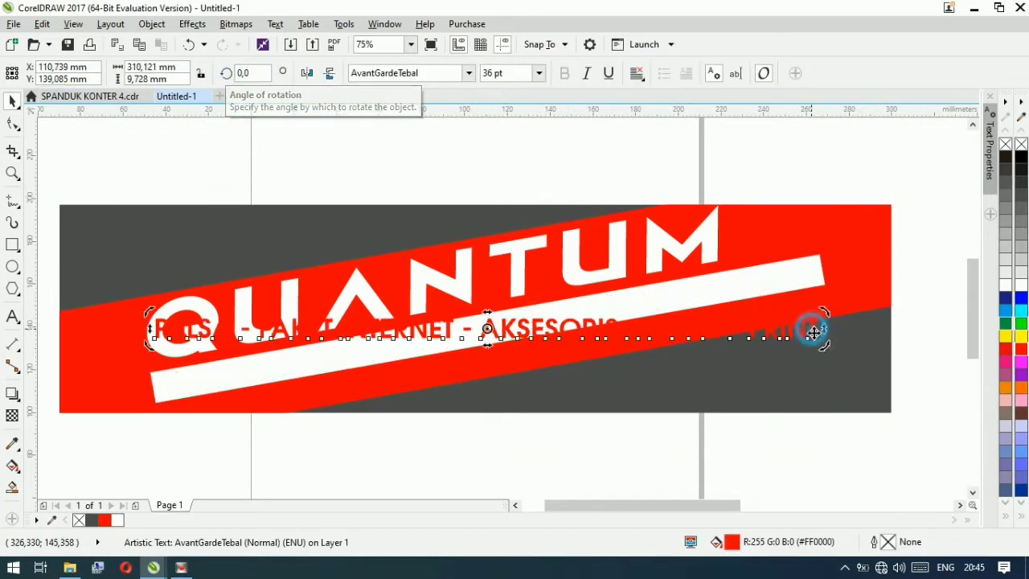
pyautogui.moveTo(814, 331); pyautogui.dragTo(828, 259)
pyautogui.moveTo(246, 342); pyautogui.dragTo(247, 375)
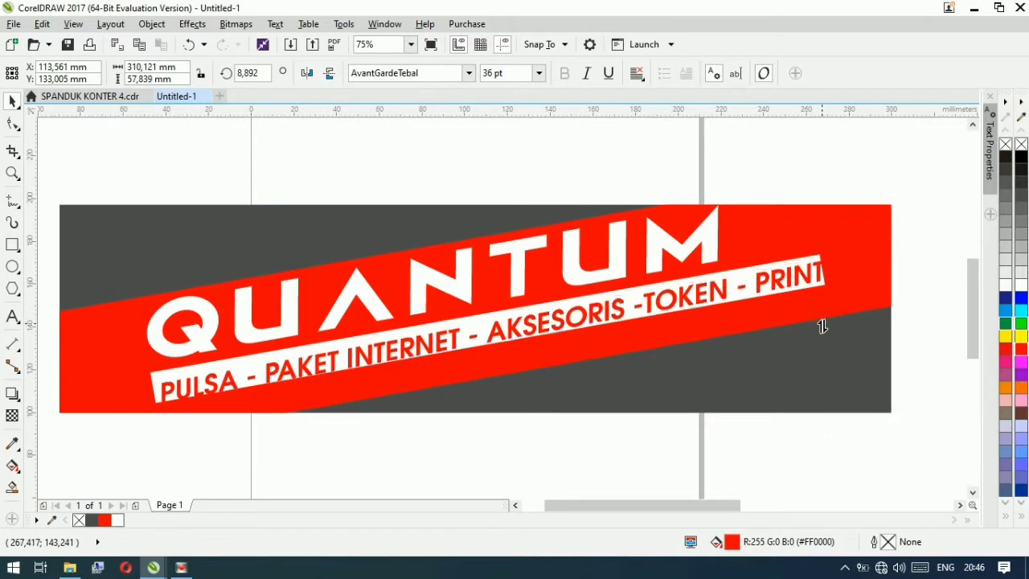
# - Refine the service line's slant to about 10,1 degrees and scale it to about 33,7 pt to fit the strip
pyautogui.moveTo(822, 326); pyautogui.dragTo(803, 268)
pyautogui.click(813, 271)
pyautogui.doubleClick(802, 274)
pyautogui.moveTo(512, 324); pyautogui.dragTo(517, 317)
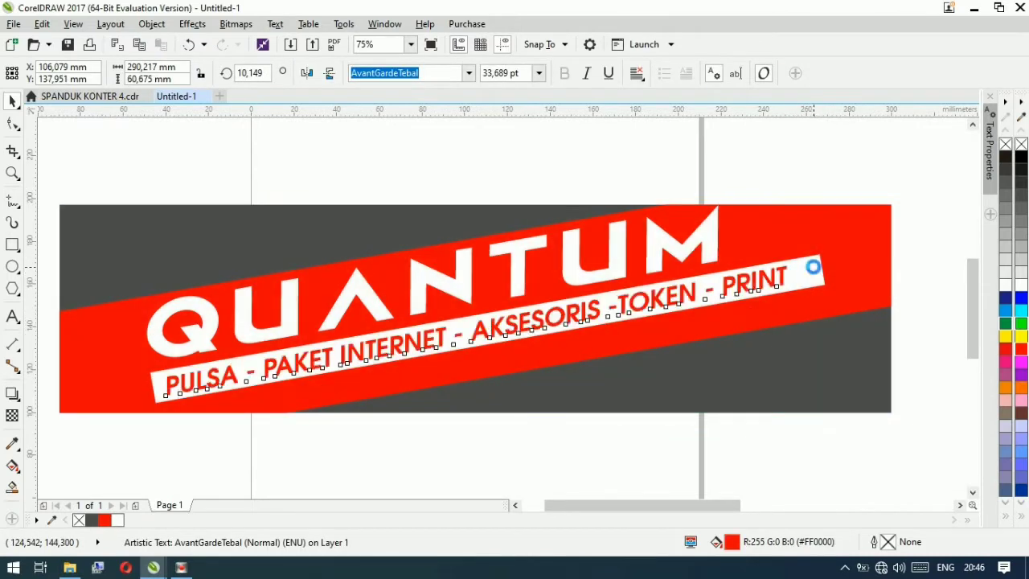
# - Reset the white strip's rotation to 0 and skew it vertically to match the slanted service line
pyautogui.click(813, 268)
pyautogui.moveTo(302, 73); pyautogui.dragTo(238, 74)
pyautogui.write('0')
pyautogui.press('Return')
pyautogui.click(622, 328)
pyautogui.moveTo(834, 327); pyautogui.dragTo(831, 247)
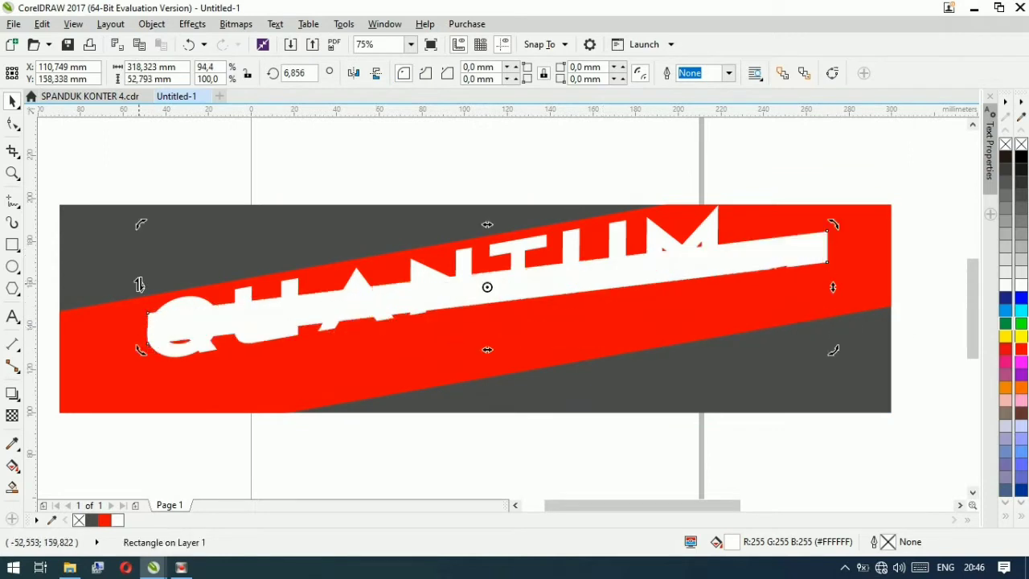
pyautogui.moveTo(140, 287); pyautogui.dragTo(142, 341)
# - Shorten the white strip slightly and nudge it down until it sits behind the service line
pyautogui.moveTo(833, 315); pyautogui.dragTo(805, 322)
pyautogui.press('Down')
pyautogui.press('Down')
pyautogui.press('Down')
pyautogui.press('Down')
pyautogui.press('Down')
pyautogui.press('Down')
pyautogui.press('Down')
pyautogui.press('Down')
pyautogui.press('Down')
pyautogui.press('Down')
pyautogui.press('Down')
pyautogui.press('Down')
pyautogui.click(794, 268)
pyautogui.click(773, 158)
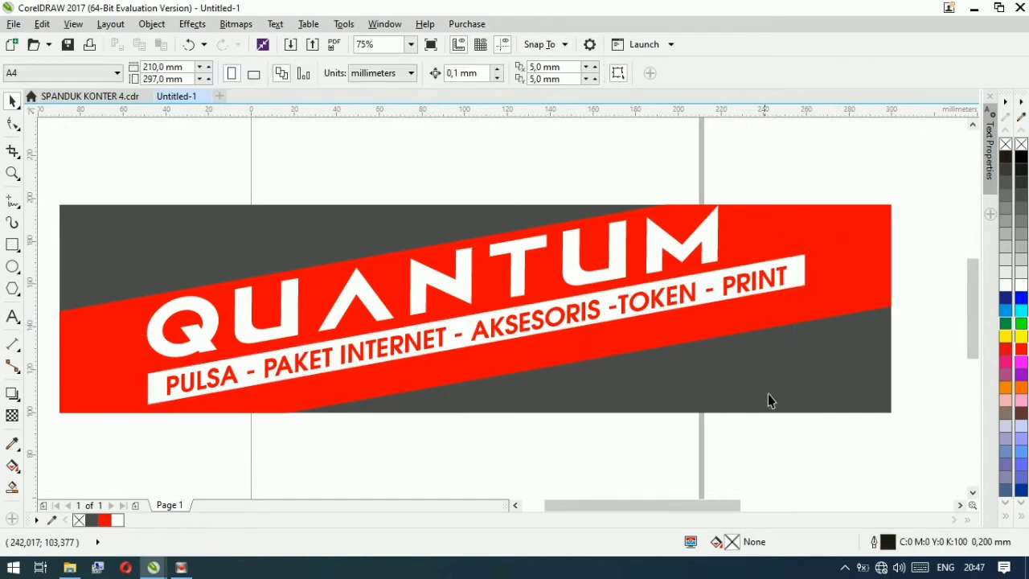
# - Scale the white strip and service line down together to about 229 mm wide, keeping their lower-left end in place
pyautogui.keyDown('shift'); pyautogui.click(166, 333); pyautogui.keyUp('shift')
pyautogui.moveTo(809, 248); pyautogui.dragTo(639, 291)
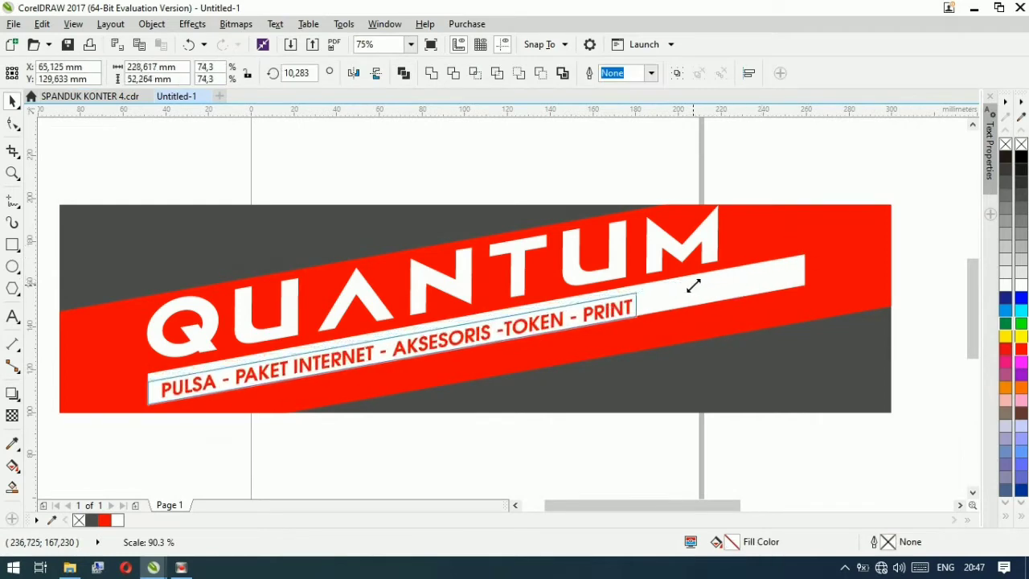
pyautogui.click(751, 178)
# - Add the text CELL at 24 pt in the AIRBORNE GP font over the banner's lower grey area
pyautogui.press('F8')
pyautogui.click(644, 303)
pyautogui.click(766, 368)
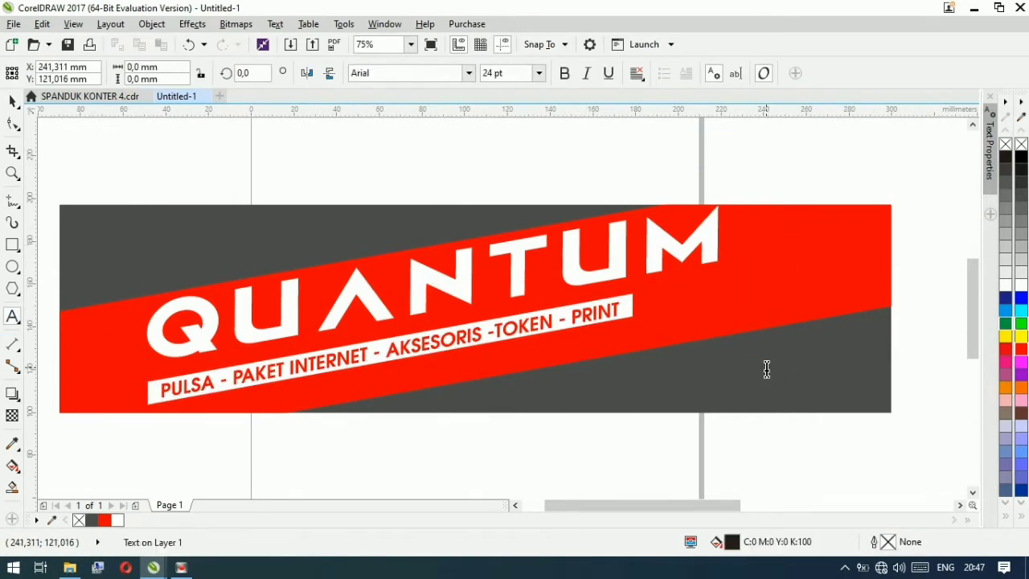
pyautogui.click(469, 73)
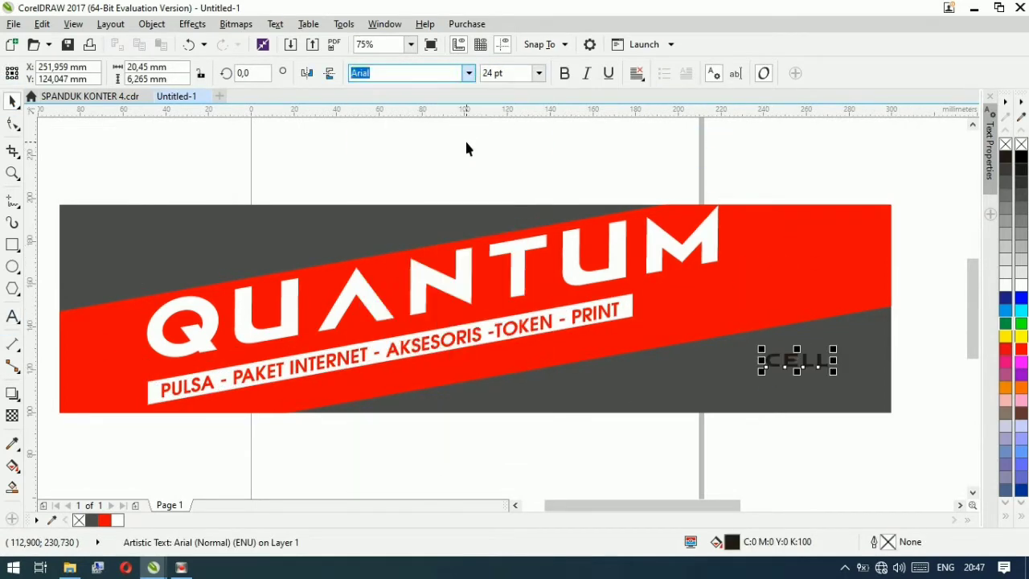
pyautogui.click(466, 143)
# - Make CELL white, slant it to follow the red band, and size and place it at the end of the white strip
pyautogui.moveTo(810, 351); pyautogui.dragTo(802, 312)
pyautogui.scroll(2, 802, 310)
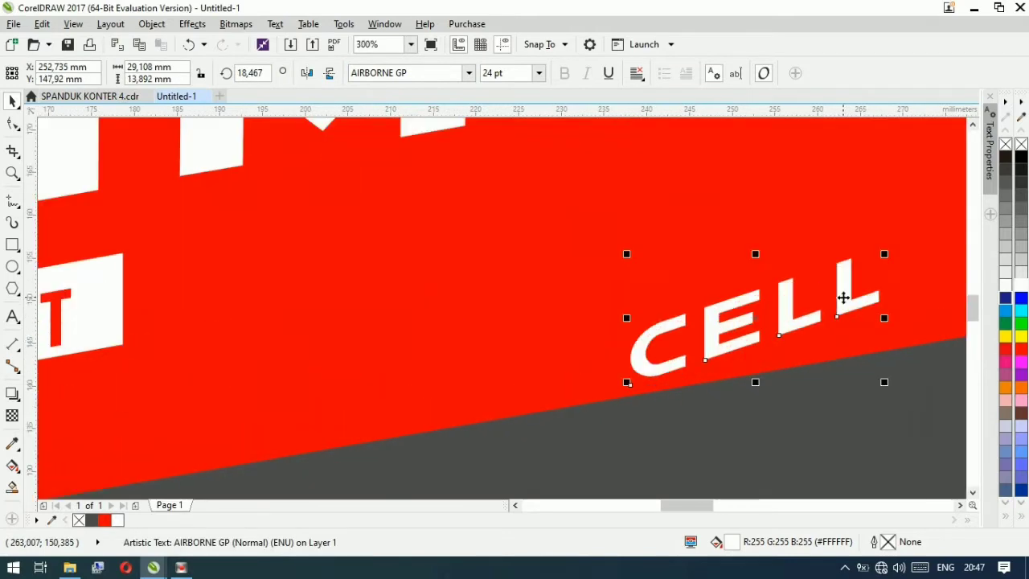
pyautogui.click(844, 297)
pyautogui.moveTo(889, 318); pyautogui.dragTo(731, 362)
pyautogui.scroll(-1, 887, 354)
pyautogui.moveTo(650, 314); pyautogui.dragTo(654, 300)
pyautogui.click(851, 437)
pyautogui.scroll(-1, 807, 244)
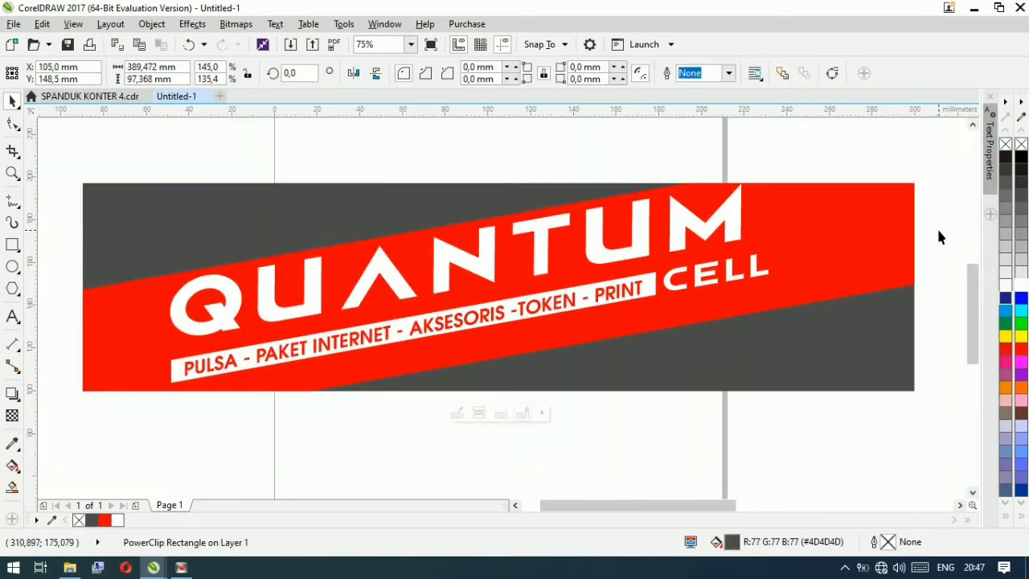
# - Move the QUANTUM text slightly down on the red band
pyautogui.click(937, 226)
pyautogui.moveTo(684, 216); pyautogui.dragTo(682, 222)
pyautogui.click(692, 133)
pyautogui.scroll(-2, 619, 135)
pyautogui.scroll(-1, 464, 267)
pyautogui.scroll(2, 550, 215)
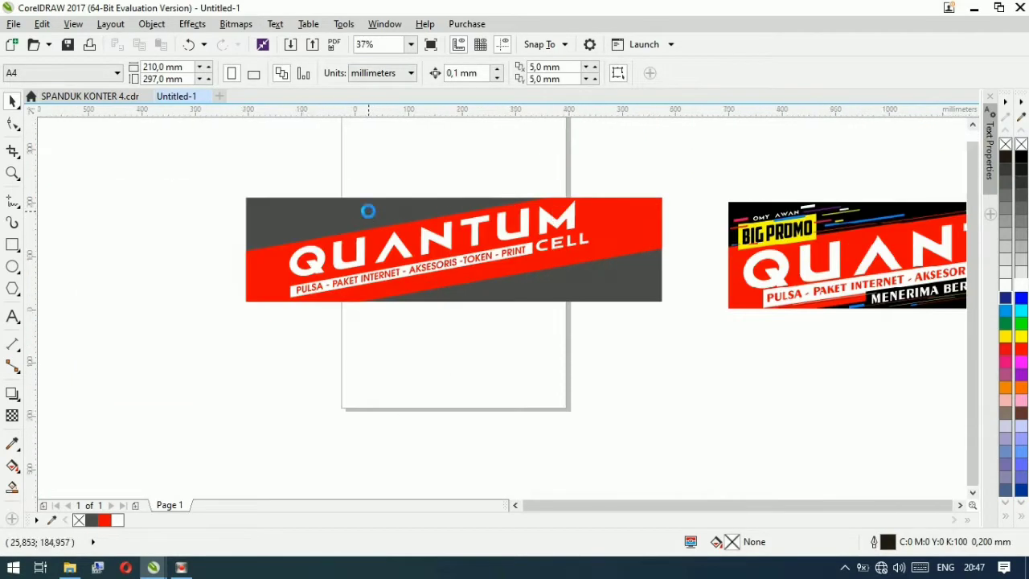
pyautogui.scroll(-1, 277, 217)
pyautogui.scroll(1, 338, 204)
pyautogui.click(414, 44)
pyautogui.click(377, 72)
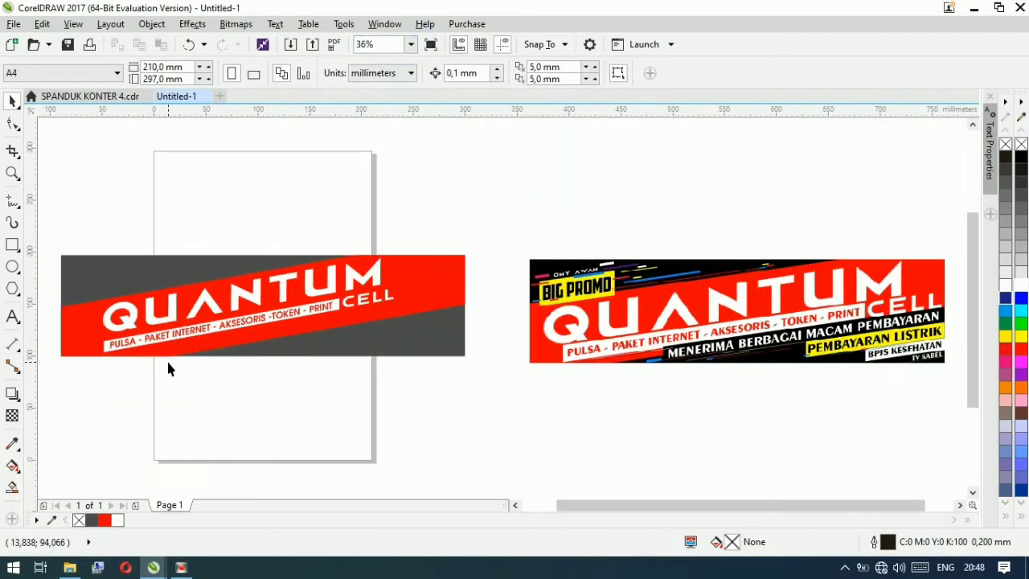
# - Duplicate the white strip onto the lower edge of the red band and fill the copy with near-black #1A1A1A
pyautogui.click(12, 101)
pyautogui.click(214, 356)
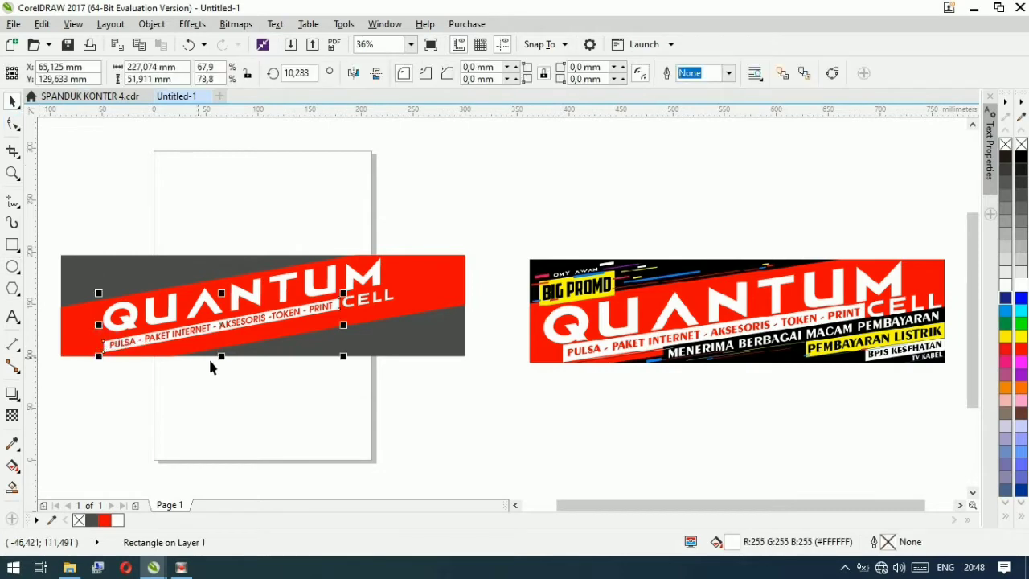
pyautogui.moveTo(229, 319); pyautogui.dragTo(354, 325)
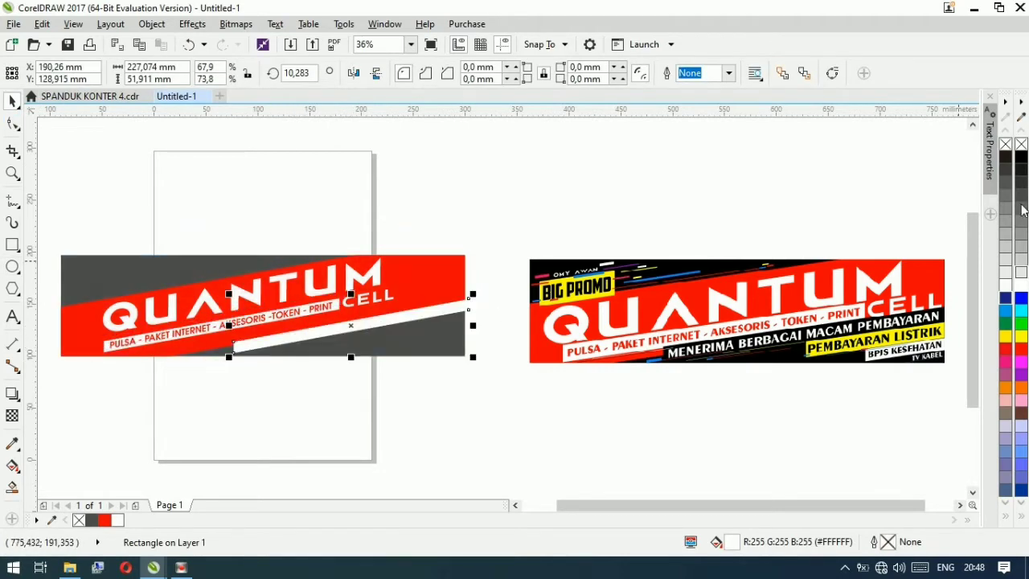
pyautogui.click(1022, 159)
pyautogui.scroll(3, 344, 316)
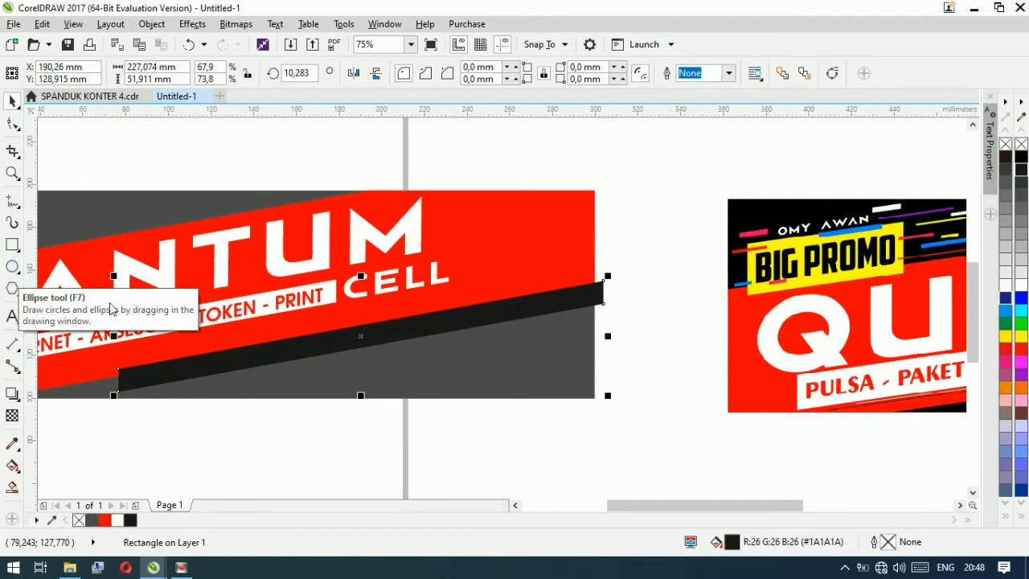
# - Copy the service line onto the dark strip, change it to "MENERIMA BERBAGAI MACAM PEMBAYARAN" and scale it to about 25,9 pt
pyautogui.click(244, 312)
pyautogui.moveTo(244, 312); pyautogui.dragTo(495, 313)
pyautogui.doubleClick(173, 370)
pyautogui.hotkey('ctrl', 'a')
pyautogui.write('MEMB')
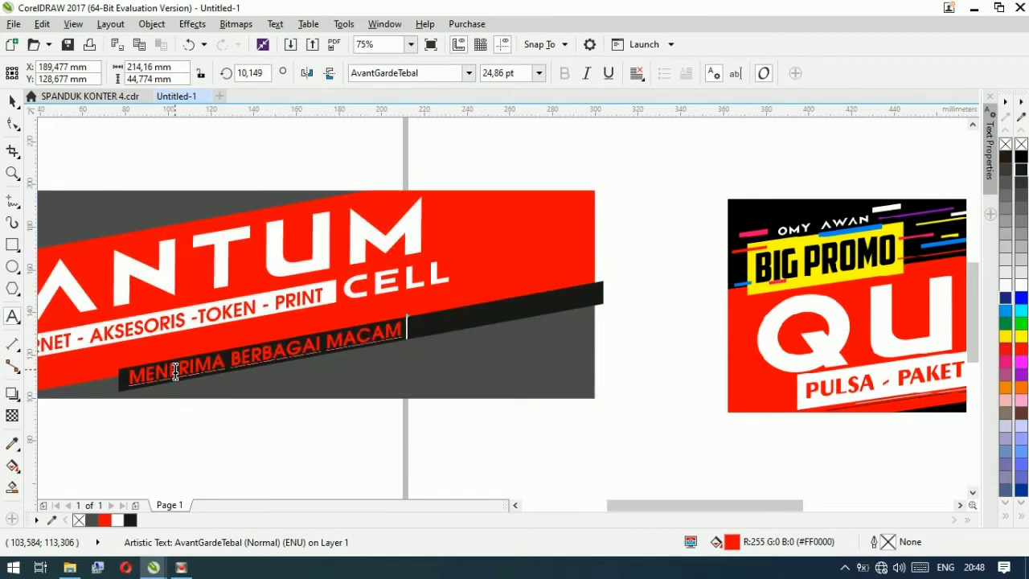
pyautogui.click(9, 100)
pyautogui.moveTo(529, 296); pyautogui.dragTo(549, 292)
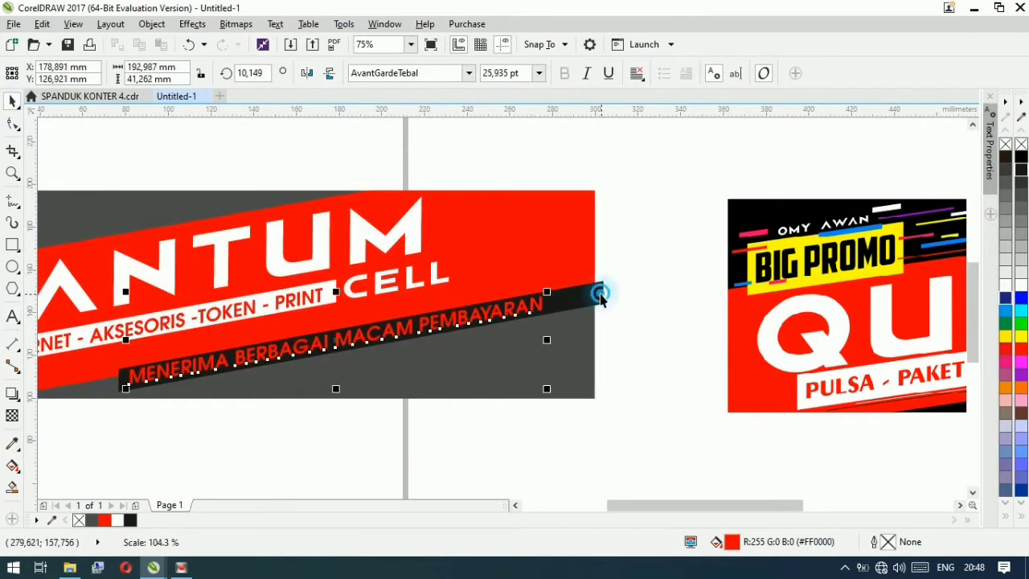
# - Enlarge the dark strip to about 237 mm wide and adjust its slant to about 9,9 degrees
pyautogui.click(599, 293)
pyautogui.moveTo(608, 277); pyautogui.dragTo(630, 272)
pyautogui.moveTo(372, 271); pyautogui.dragTo(372, 242)
pyautogui.click(547, 286)
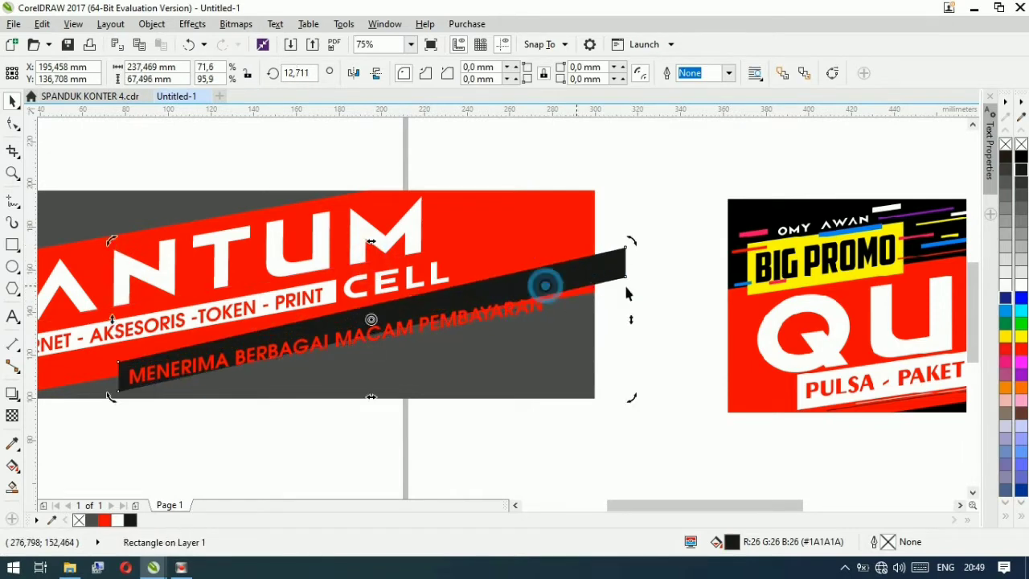
pyautogui.moveTo(632, 320); pyautogui.dragTo(635, 346)
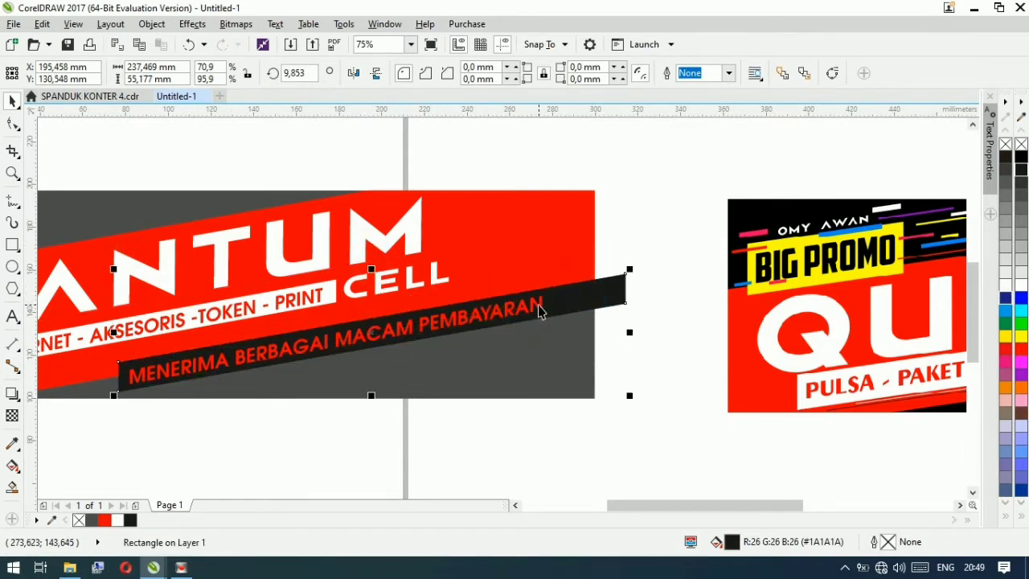
# - PowerClip the dark strip inside the banner and place the payment text on its visible part in white
pyautogui.moveTo(540, 306); pyautogui.dragTo(652, 288)
pyautogui.rightClick(642, 283)
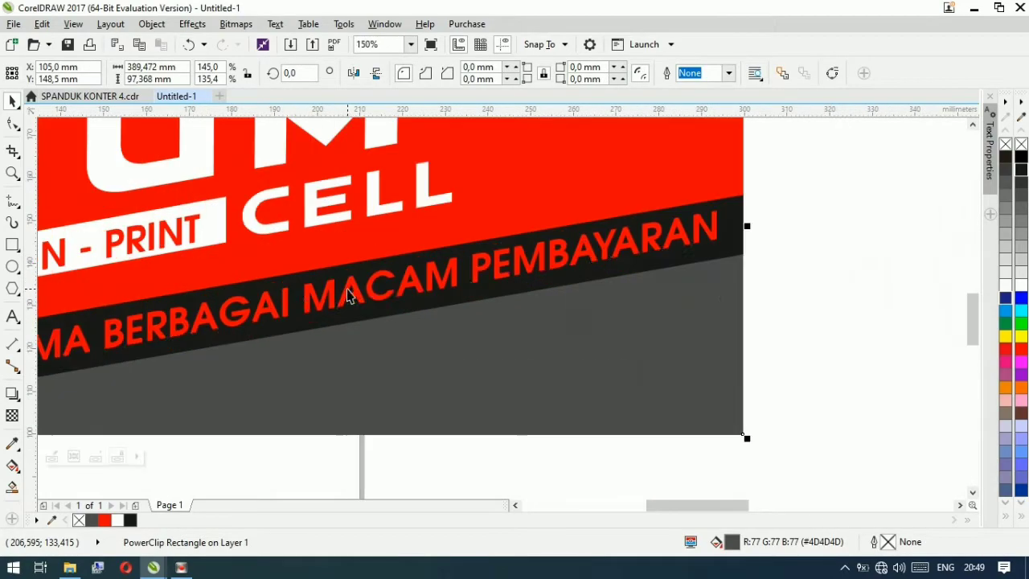
pyautogui.click(346, 288)
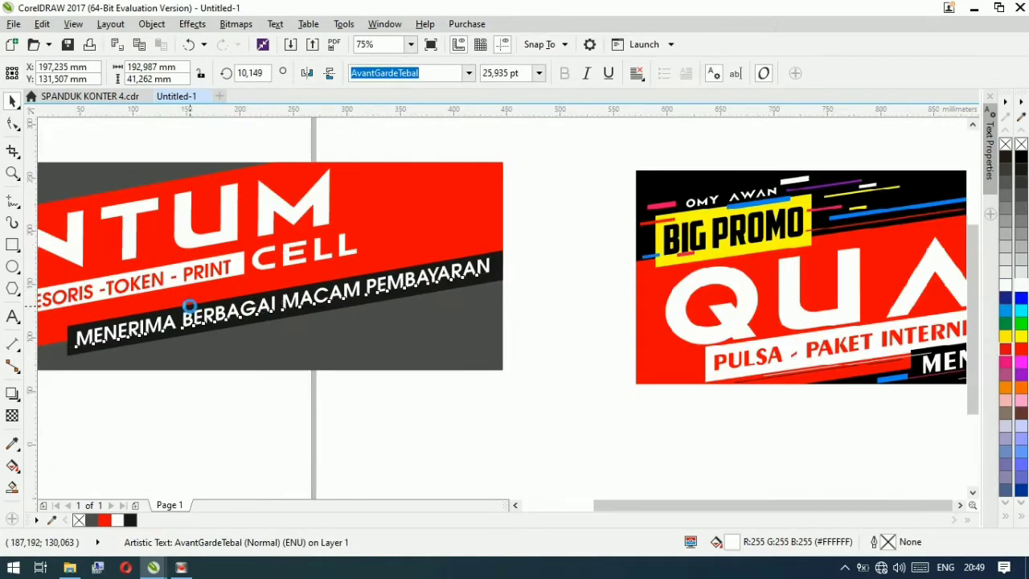
pyautogui.press('Escape')
pyautogui.scroll(1, 280, 300)
# - Duplicate the payment text below the dark strip and replace its wording with "TAGIHAN LISTRIK"
pyautogui.click(279, 295)
pyautogui.hotkey('ctrl', 'd')
pyautogui.moveTo(285, 285); pyautogui.dragTo(391, 298)
pyautogui.hotkey('ctrl', 'z')
pyautogui.doubleClick(307, 323)
pyautogui.hotkey('ctrl', 'a')
pyautogui.write('TAGIHAN')
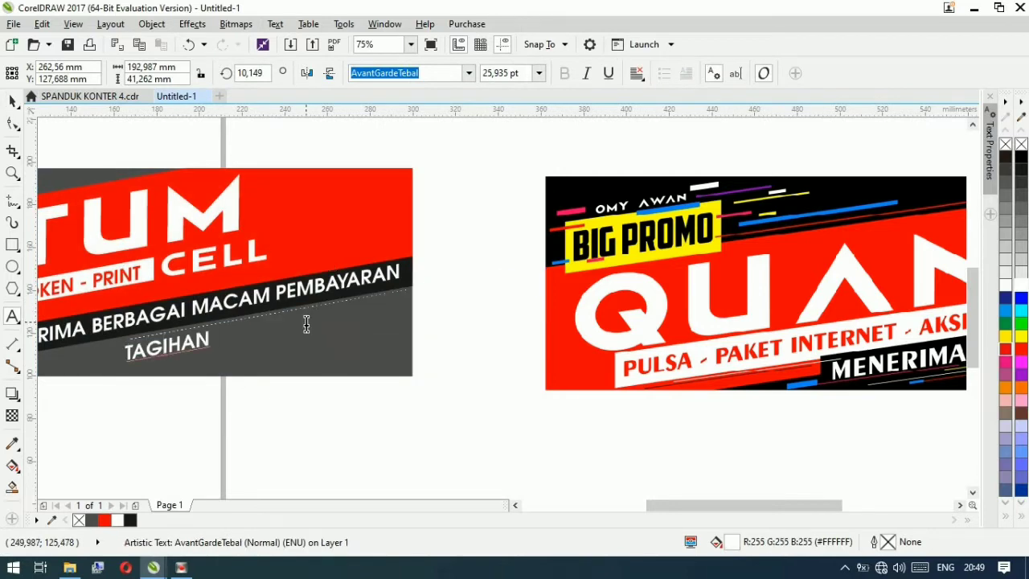
# - Duplicate the TAGIHAN LISTRIK line below and to its right and replace its wording with "BPJS KESEHATAN"
pyautogui.moveTo(222, 336); pyautogui.dragTo(296, 348)
pyautogui.rightClick(296, 349)
pyautogui.doubleClick(295, 349)
pyautogui.hotkey('ctrl', 'a')
pyautogui.write('TOKEN')
pyautogui.scroll(-1, 295, 348)
pyautogui.scroll(-2, 289, 346)
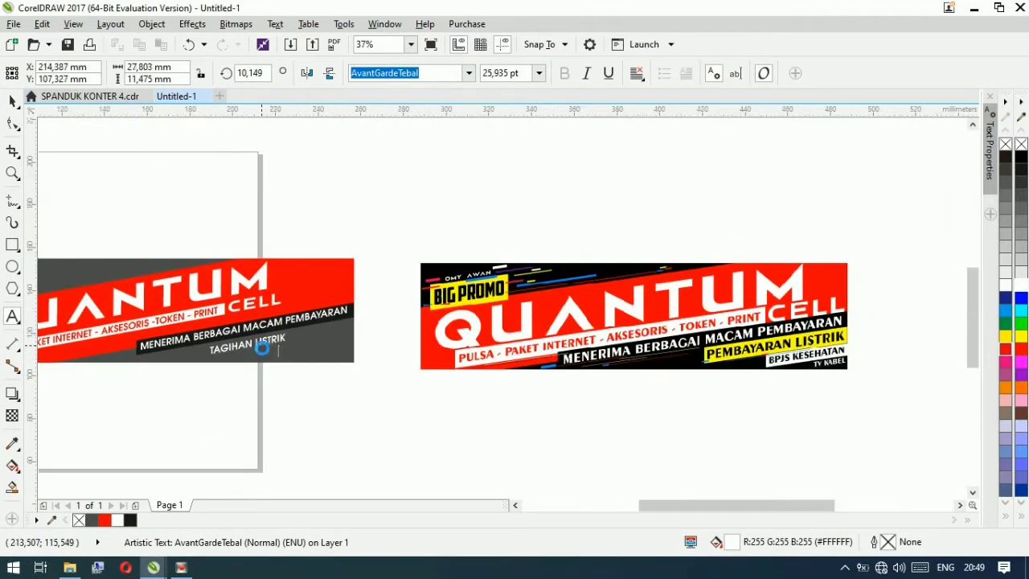
pyautogui.scroll(2, 276, 350)
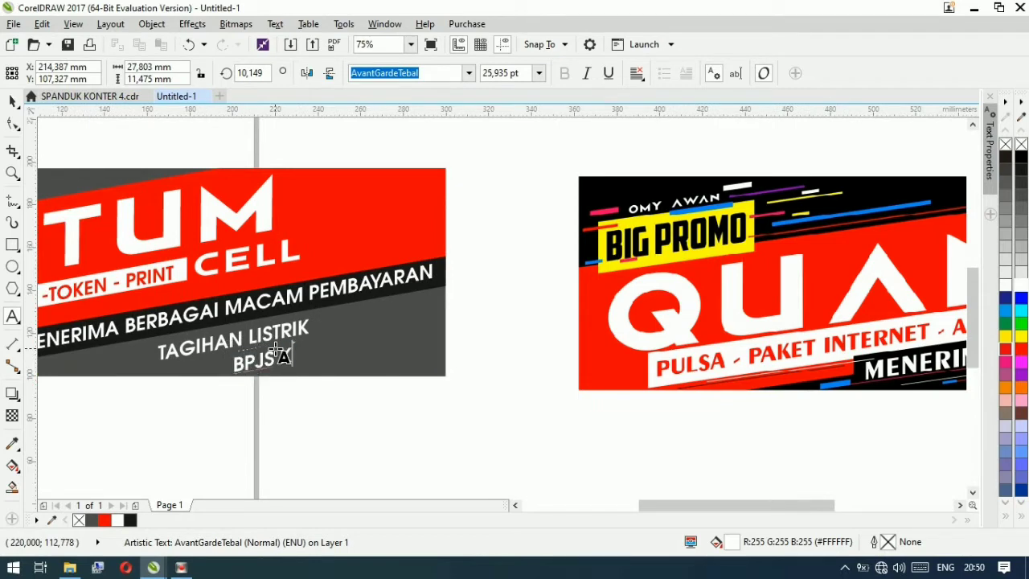
pyautogui.hotkey('ctrl', 'd')
pyautogui.hotkey('ctrl', 'z')
# - Duplicate the BPJS KESEHATAN line towards the banner's lower-right corner and change the copy to "TV KABEL"
pyautogui.click(364, 344)
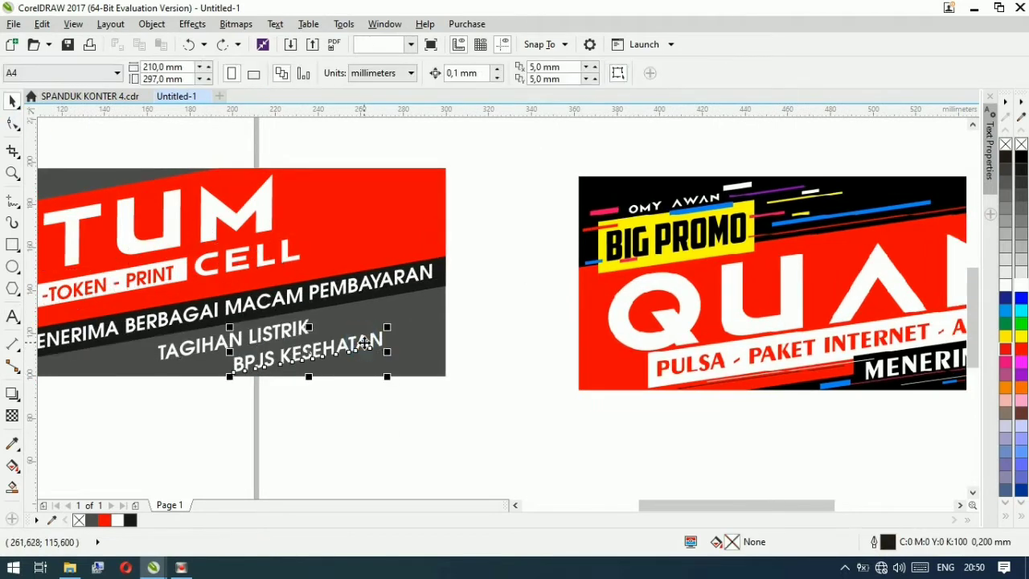
pyautogui.click(364, 343)
pyautogui.hotkey('ctrl', 'd')
pyautogui.hotkey('ctrl', 's')
pyautogui.click(725, 483)
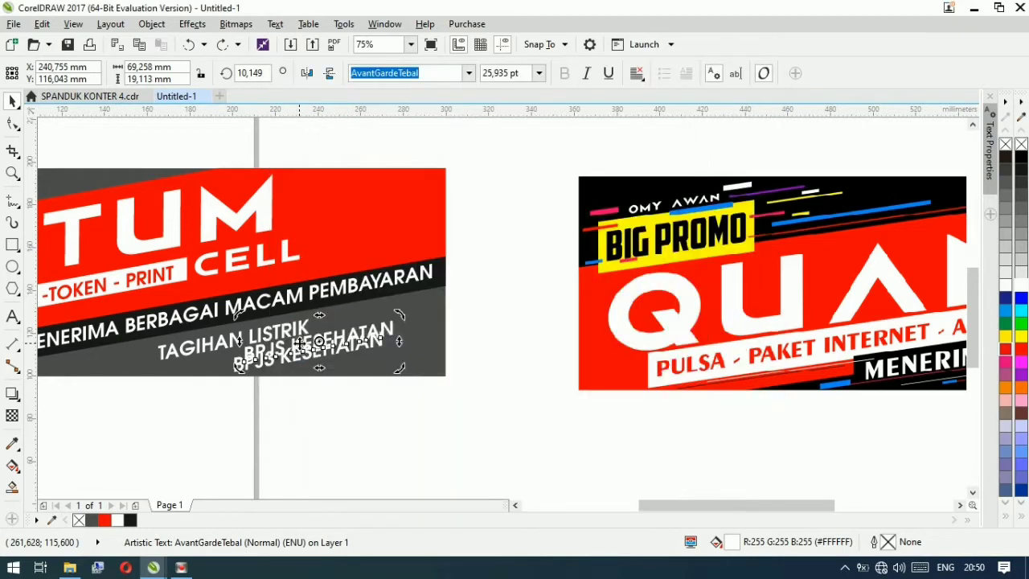
pyautogui.moveTo(300, 343)
pyautogui.mouseDown()
pyautogui.moveTo(392, 372)
pyautogui.moveTo(394, 354)
pyautogui.mouseUp()
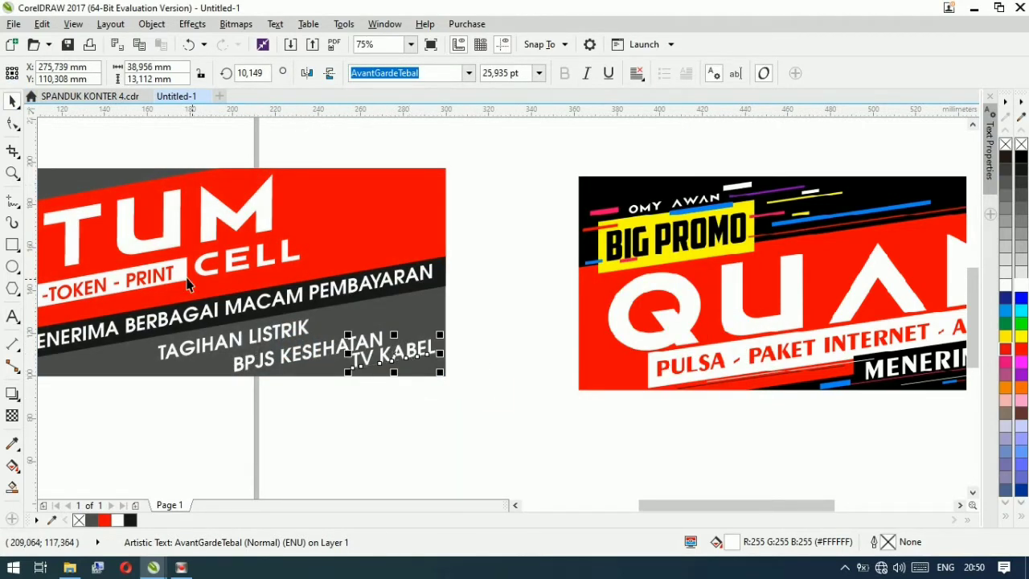
# - Enlarge the TAGIHAN LISTRIK line and shift it towards the banner's right edge below the payment heading
pyautogui.moveTo(196, 348); pyautogui.dragTo(349, 333)
pyautogui.click(276, 323)
pyautogui.moveTo(267, 336); pyautogui.dragTo(185, 380)
pyautogui.click(419, 325)
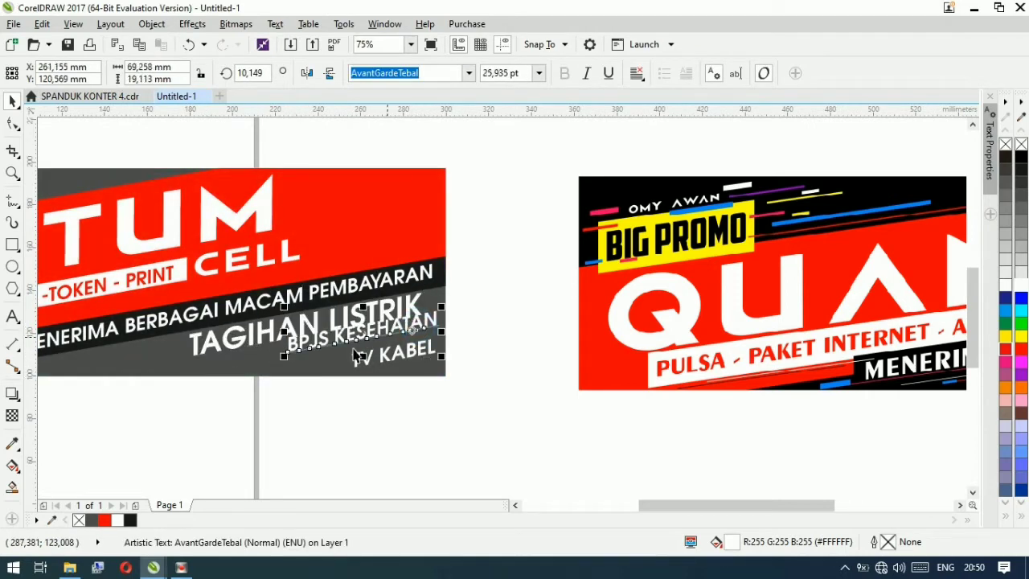
# - Enlarge BPJS KESEHATAN to about 31.3 pt and TV KABEL to about 29.4 pt, aligning the stacked lines near the banner's right edge
pyautogui.moveTo(284, 357); pyautogui.dragTo(254, 367)
pyautogui.moveTo(345, 338); pyautogui.dragTo(352, 348)
pyautogui.scroll(1, 376, 312)
pyautogui.moveTo(389, 313); pyautogui.dragTo(409, 297)
pyautogui.moveTo(443, 367); pyautogui.dragTo(419, 350)
pyautogui.moveTo(444, 396); pyautogui.dragTo(442, 390)
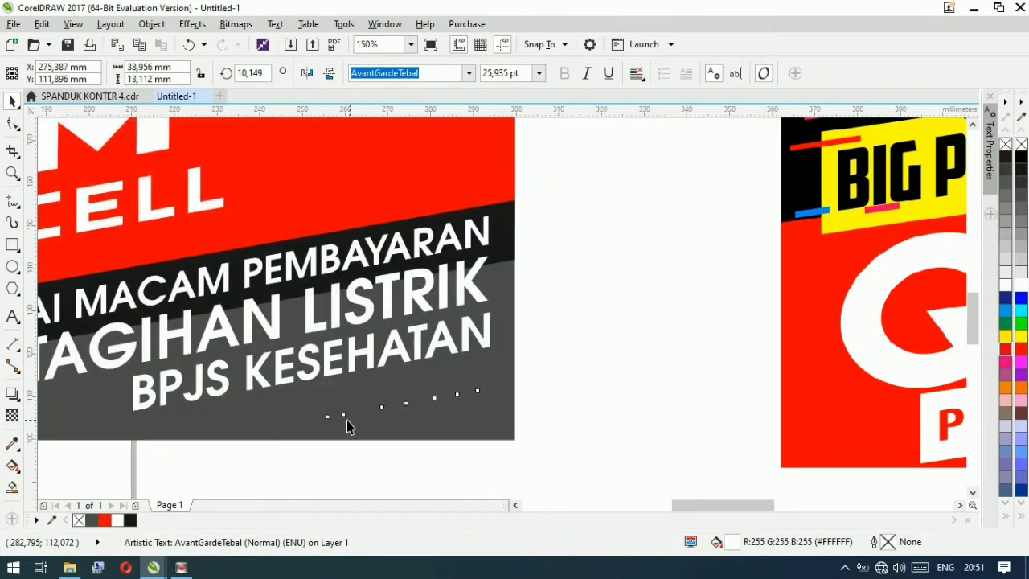
pyautogui.moveTo(326, 422); pyautogui.dragTo(302, 444)
pyautogui.scroll(-1, 687, 256)
# - Duplicate the white service strip behind TAGIHAN LISTRIK, filling the strip yellow and that text black
pyautogui.click(195, 261)
pyautogui.hotkey('ctrl', 'd')
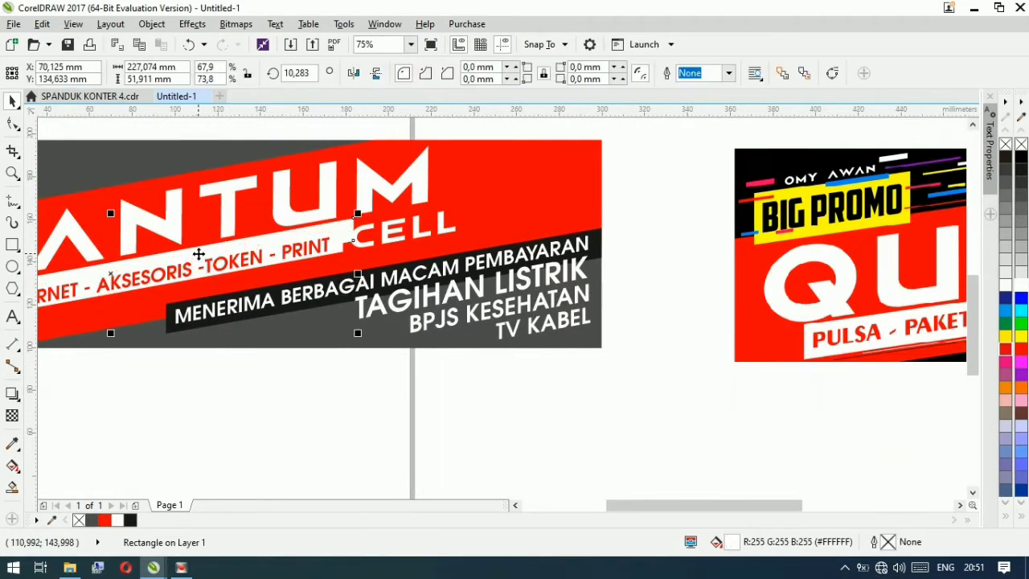
pyautogui.moveTo(199, 254); pyautogui.dragTo(651, 263)
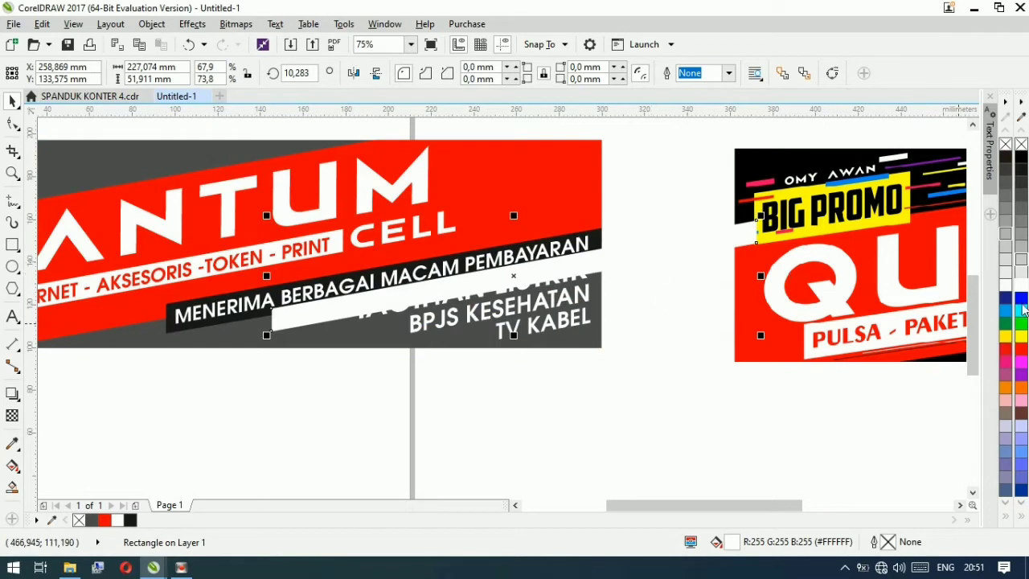
pyautogui.click(1021, 336)
pyautogui.click(581, 274)
pyautogui.click(1022, 157)
pyautogui.click(304, 311)
# - Heighten the yellow strip and shorten it to about 180 mm so it starts just before TAGIHAN LISTRIK
pyautogui.scroll(1, 511, 263)
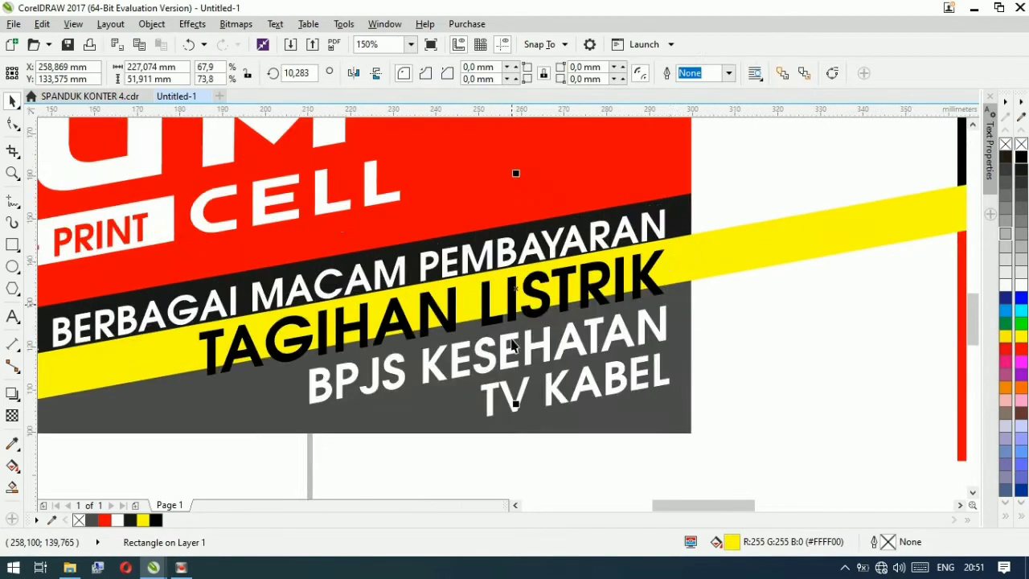
pyautogui.moveTo(517, 406); pyautogui.dragTo(517, 472)
pyautogui.scroll(-1, 488, 228)
pyautogui.moveTo(501, 353); pyautogui.dragTo(500, 393)
pyautogui.moveTo(255, 296); pyautogui.dragTo(359, 292)
pyautogui.moveTo(415, 352); pyautogui.dragTo(394, 278)
pyautogui.click(698, 160)
pyautogui.moveTo(727, 219); pyautogui.dragTo(717, 299)
pyautogui.scroll(1, 603, 245)
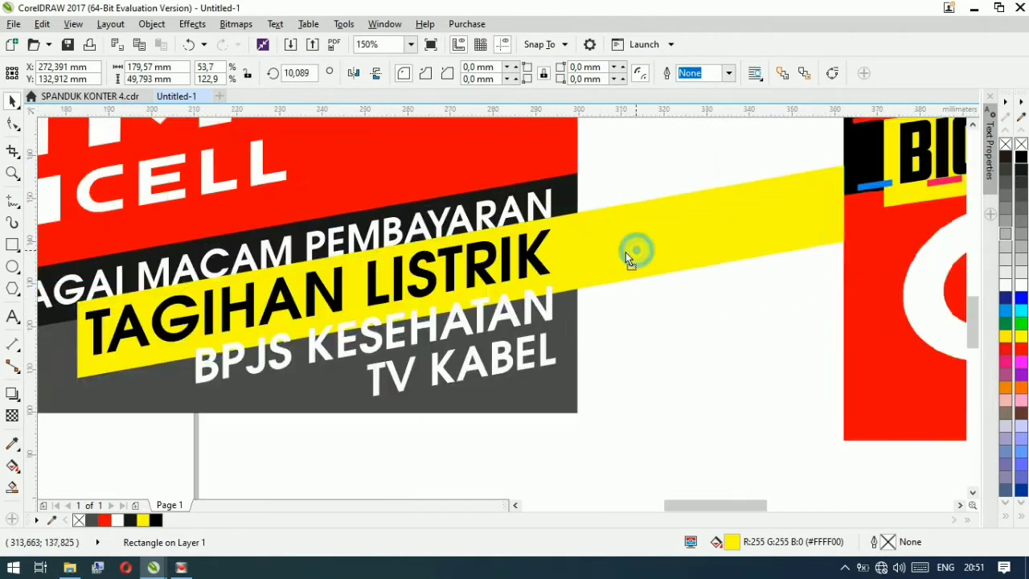
# - Refine the yellow strip to about 172 mm long and match its slant to the payment strip above
pyautogui.moveTo(637, 250); pyautogui.dragTo(609, 260)
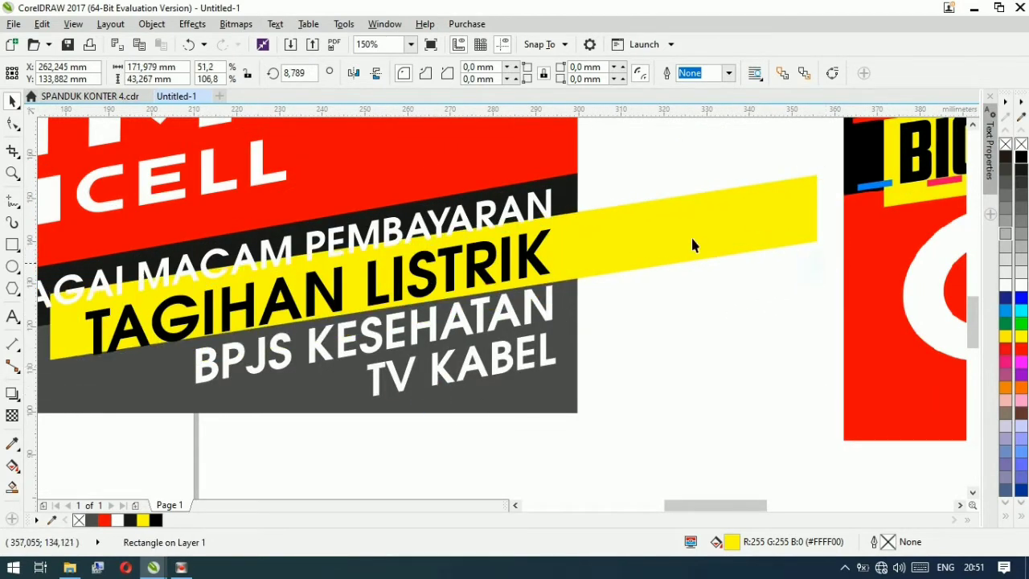
pyautogui.moveTo(653, 256); pyautogui.dragTo(609, 262)
pyautogui.click(62, 348)
pyautogui.moveTo(38, 287); pyautogui.dragTo(188, 294)
pyautogui.moveTo(846, 255); pyautogui.dragTo(827, 249)
pyautogui.click(657, 264)
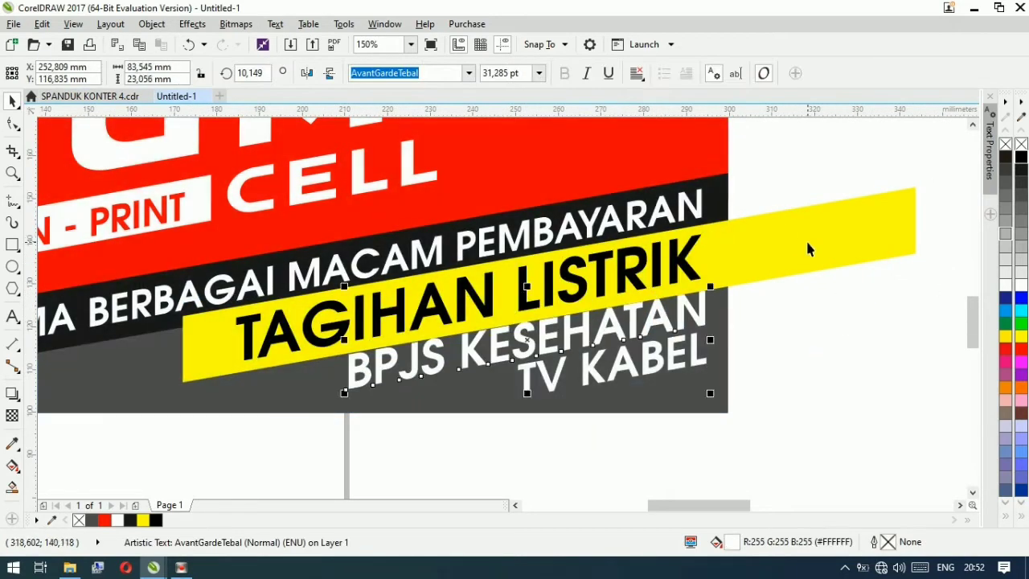
# - Duplicate the yellow strip behind BPJS KESEHATAN and fill the copy with 100% cyan
pyautogui.click(808, 243)
pyautogui.hotkey('ctrl', 'd')
pyautogui.click(1022, 351)
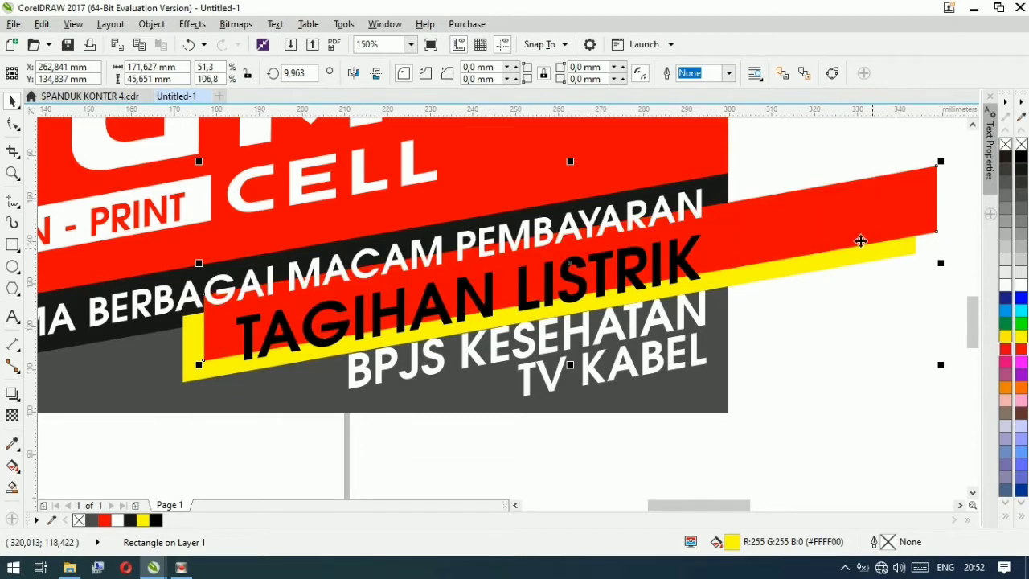
pyautogui.moveTo(840, 233); pyautogui.dragTo(937, 294)
pyautogui.scroll(-2, 372, 297)
pyautogui.scroll(3, 372, 297)
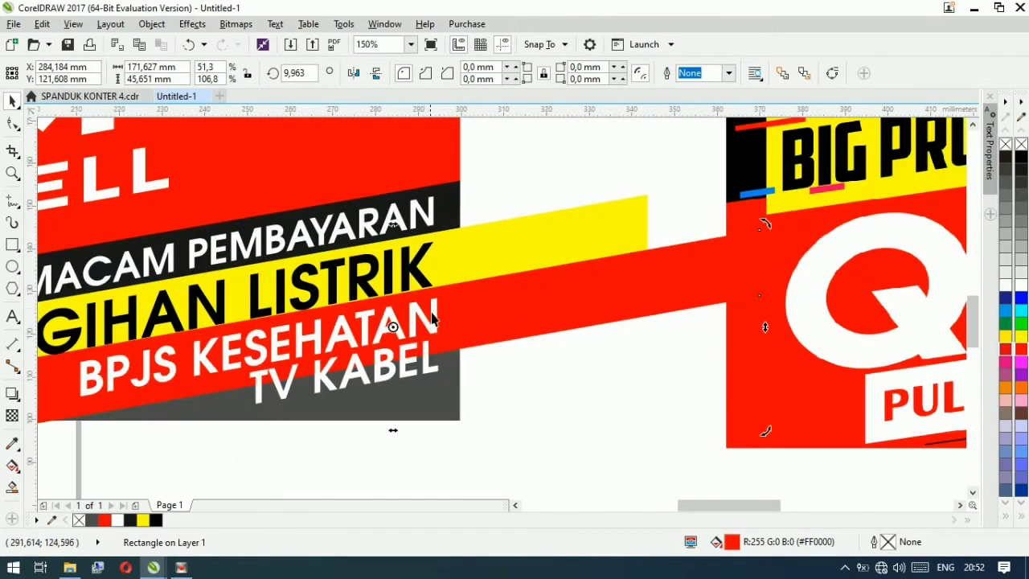
pyautogui.scroll(-3, 437, 290)
pyautogui.scroll(2, 437, 290)
pyautogui.click(1002, 310)
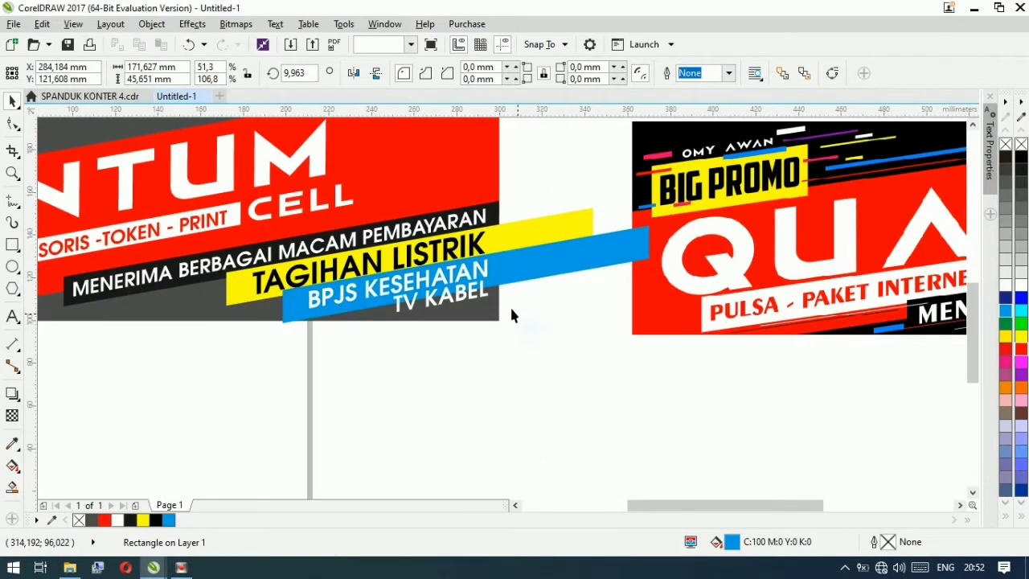
# - Shrink the blue strip to about 125 mm long and position it snugly around BPJS KESEHATAN
pyautogui.scroll(2, 512, 315)
pyautogui.moveTo(697, 277); pyautogui.dragTo(747, 267)
pyautogui.click(702, 254)
pyautogui.moveTo(319, 321); pyautogui.dragTo(589, 275)
pyautogui.moveTo(826, 211); pyautogui.dragTo(496, 289)
pyautogui.moveTo(255, 354); pyautogui.dragTo(127, 388)
pyautogui.moveTo(144, 370); pyautogui.dragTo(254, 333)
pyautogui.click(671, 269)
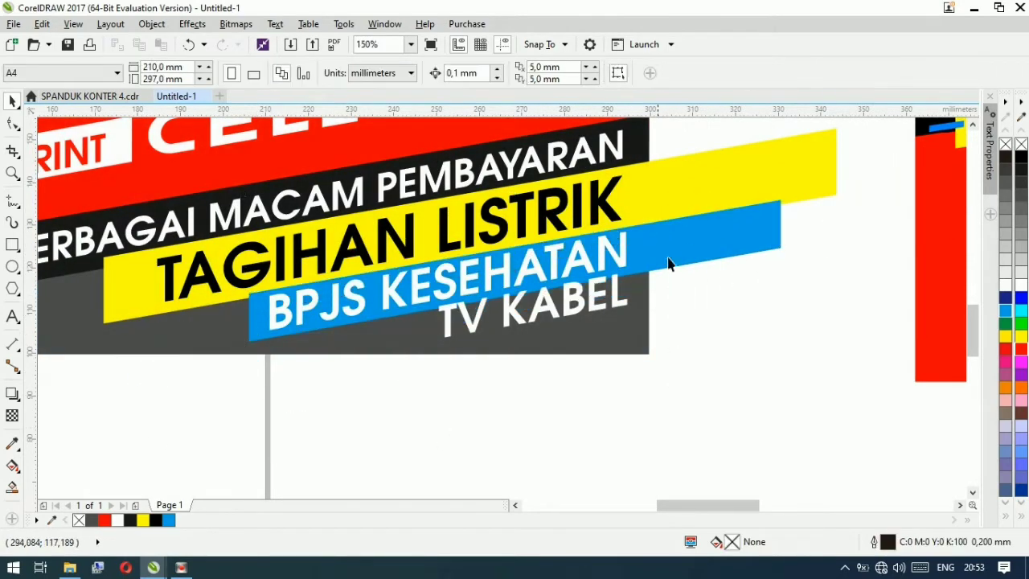
# - Try a red duplicate of the blue strip behind the TV KABEL line
pyautogui.click(681, 247)
pyautogui.hotkey('ctrl', 'd')
pyautogui.moveTo(788, 213); pyautogui.dragTo(798, 271)
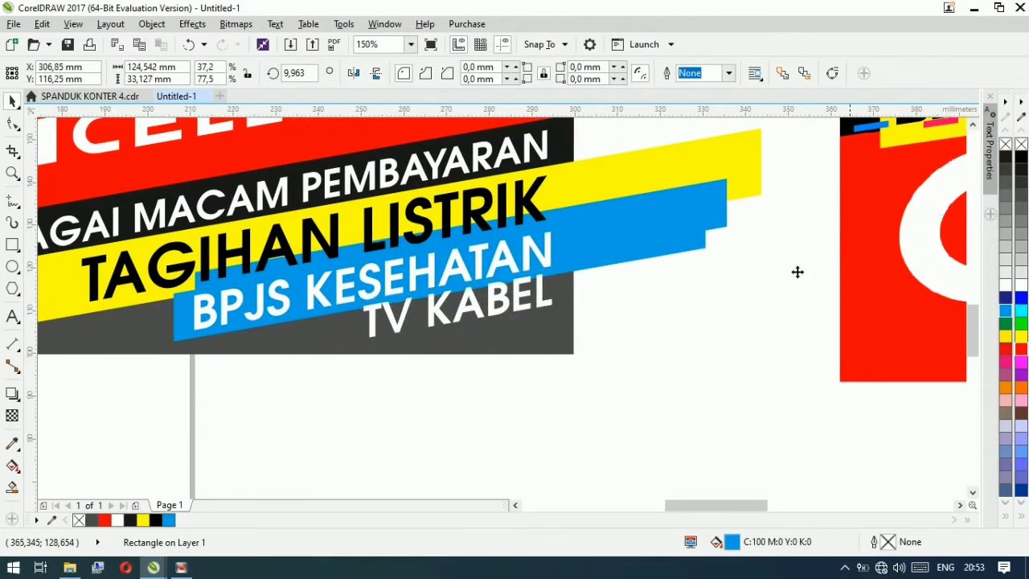
pyautogui.click(1022, 348)
pyautogui.click(592, 434)
pyautogui.click(538, 309)
pyautogui.click(669, 338)
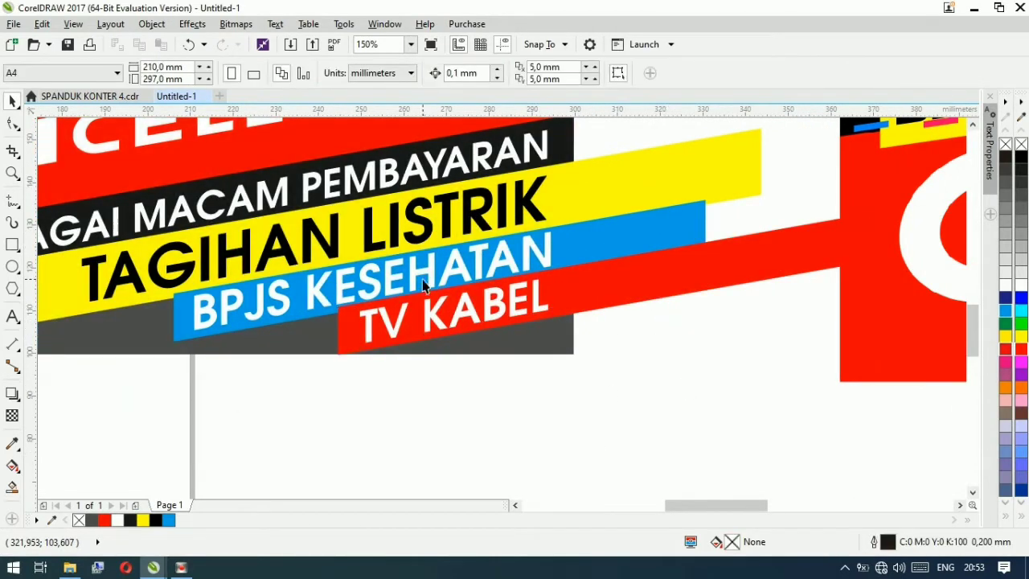
# - Try black lettering for TV KABEL, return it to white and delete the red strip behind it
pyautogui.scroll(2, 423, 278)
pyautogui.moveTo(103, 410); pyautogui.dragTo(107, 419)
pyautogui.doubleClick(221, 425)
pyautogui.scroll(-2, 225, 410)
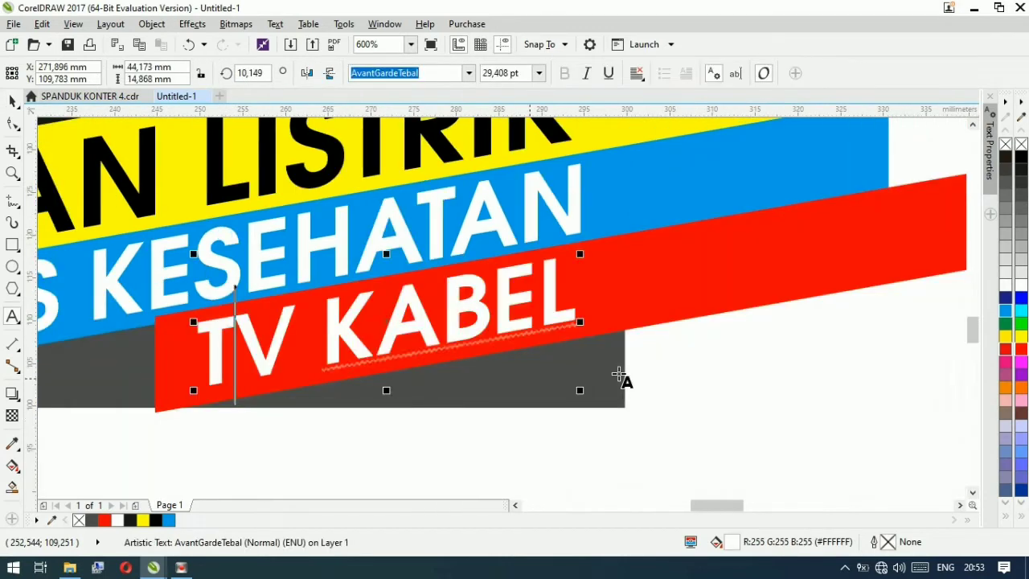
pyautogui.click(489, 384)
pyautogui.click(12, 101)
pyautogui.click(419, 358)
pyautogui.click(1021, 158)
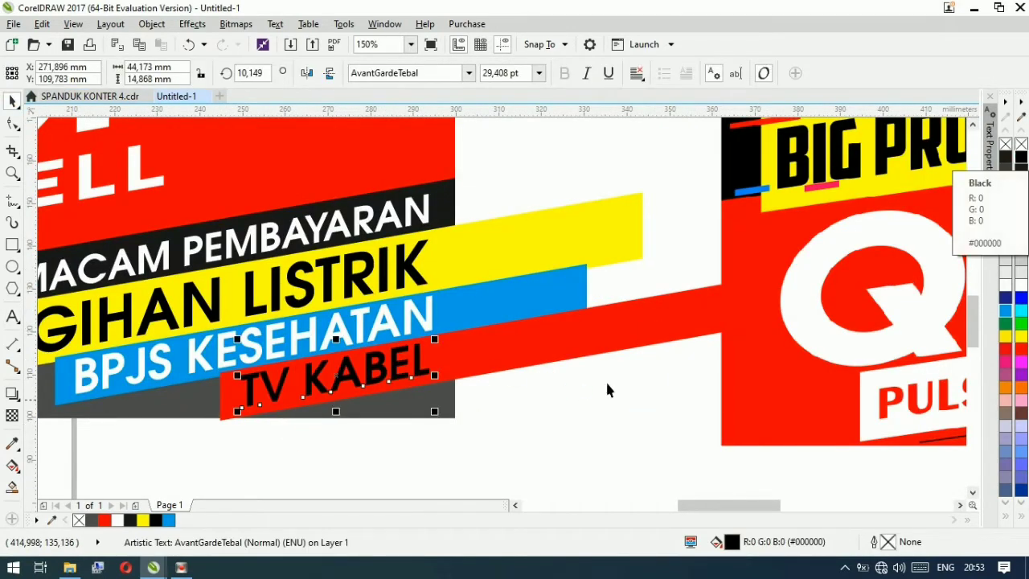
pyautogui.click(1020, 285)
pyautogui.click(563, 342)
pyautogui.press('Delete')
# - Fill the banner background black and nudge the TV KABEL line slightly right and down
pyautogui.click(441, 402)
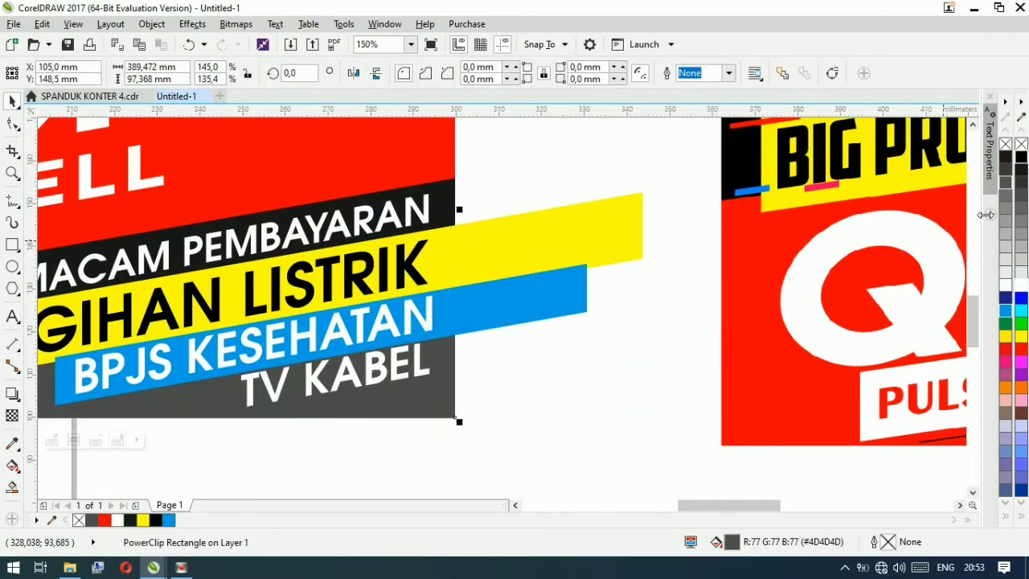
pyautogui.click(1021, 157)
pyautogui.moveTo(421, 378); pyautogui.dragTo(427, 384)
# - PowerClip the yellow and blue strips inside the banner rectangle
pyautogui.rightClick(495, 241)
pyautogui.click(549, 138)
pyautogui.click(434, 165)
pyautogui.rightClick(488, 297)
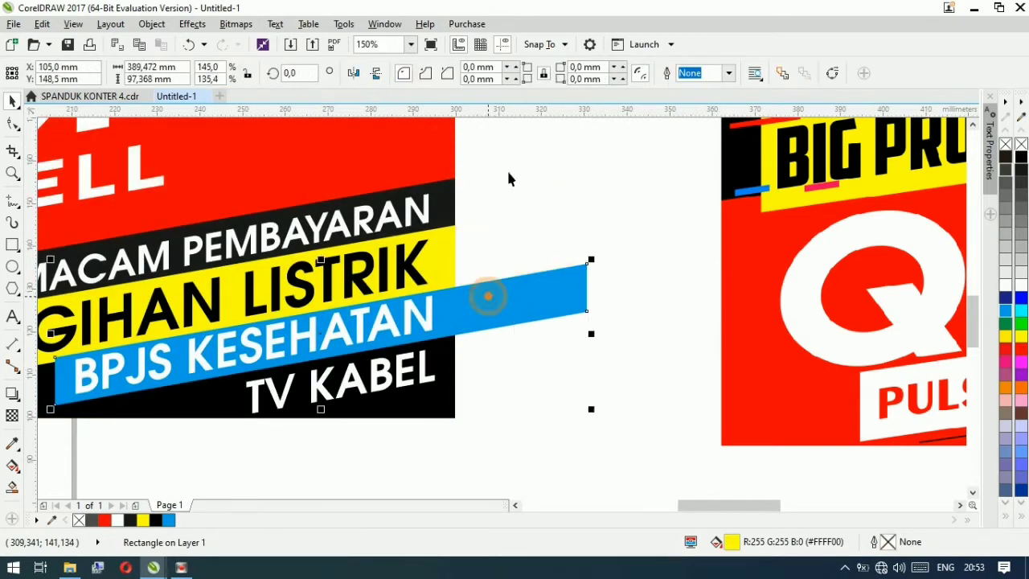
pyautogui.click(552, 230)
pyautogui.scroll(-2, 613, 283)
pyautogui.scroll(1, 241, 285)
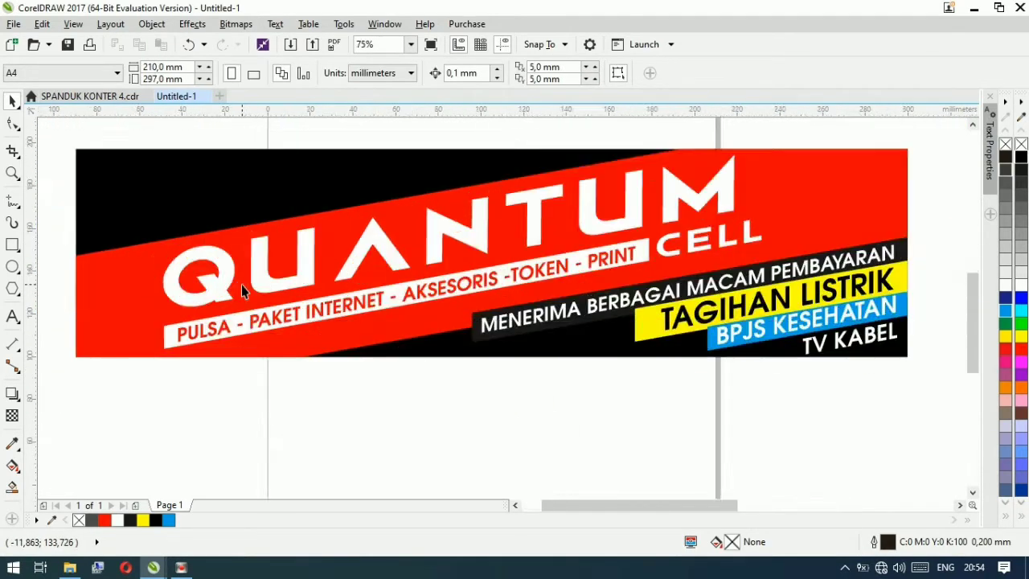
pyautogui.scroll(-1, 241, 284)
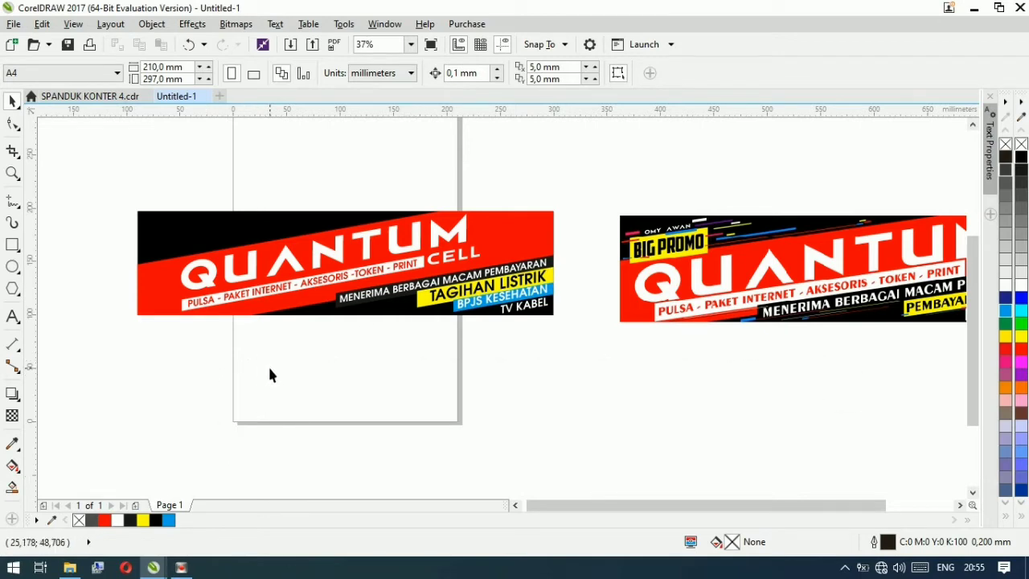
pyautogui.click(296, 295)
pyautogui.scroll(3, 366, 201)
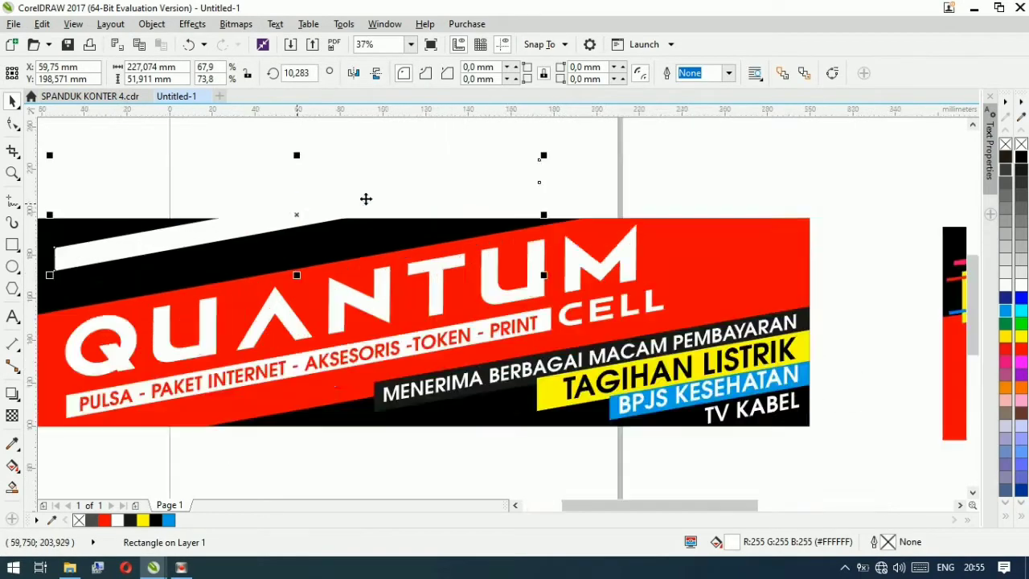
pyautogui.moveTo(618, 212); pyautogui.dragTo(247, 211)
# - Draw a rectangle above the start of QUANTUM and flatten it to about 104.8 × 20.1 mm
pyautogui.press('F6')
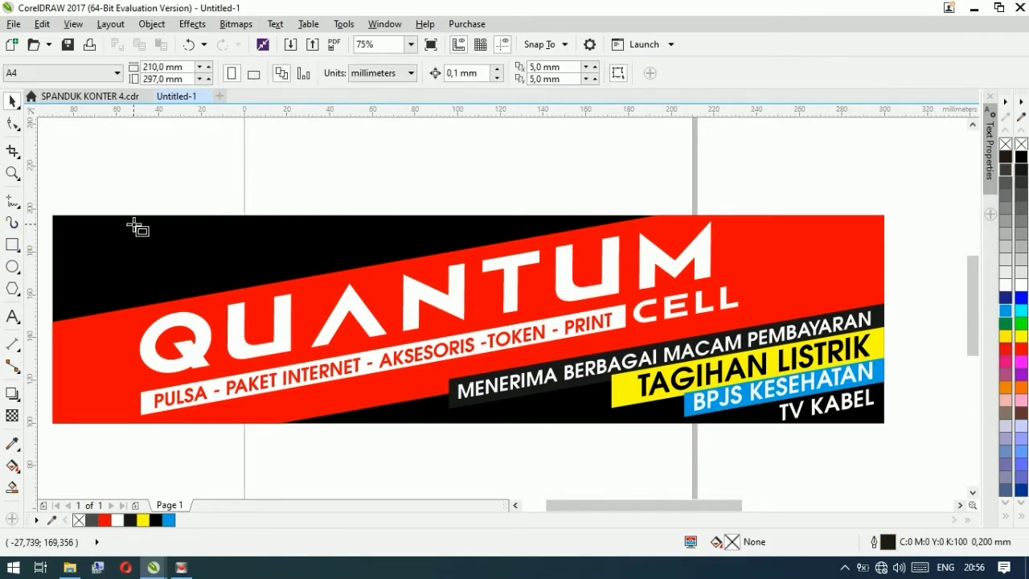
pyautogui.moveTo(138, 223); pyautogui.dragTo(361, 313)
pyautogui.moveTo(245, 221); pyautogui.dragTo(246, 266)
pyautogui.click(314, 293)
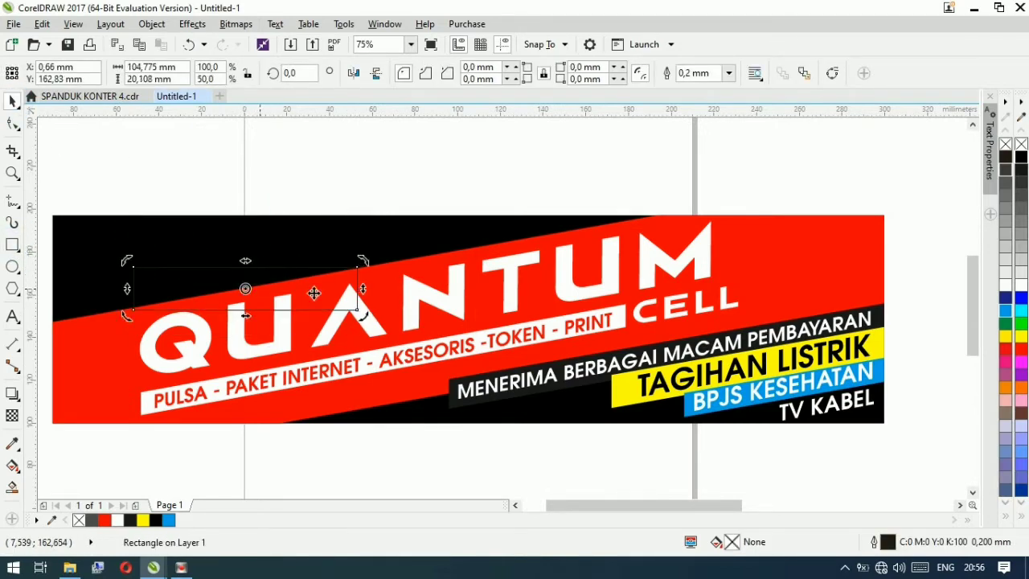
# - Slant the new rectangle parallel to the red band, fill it yellow and move it near the banner's upper-left corner
pyautogui.scroll(2, 143, 300)
pyautogui.moveTo(93, 156); pyautogui.dragTo(94, 145)
pyautogui.scroll(-1, 109, 225)
pyautogui.click(1019, 336)
pyautogui.scroll(-1, 398, 335)
pyautogui.scroll(1, 215, 281)
pyautogui.moveTo(415, 258); pyautogui.dragTo(302, 292)
# - Add the text "BIG PROMO" on the yellow box in black, using the Arial MT Black font
pyautogui.click(12, 316)
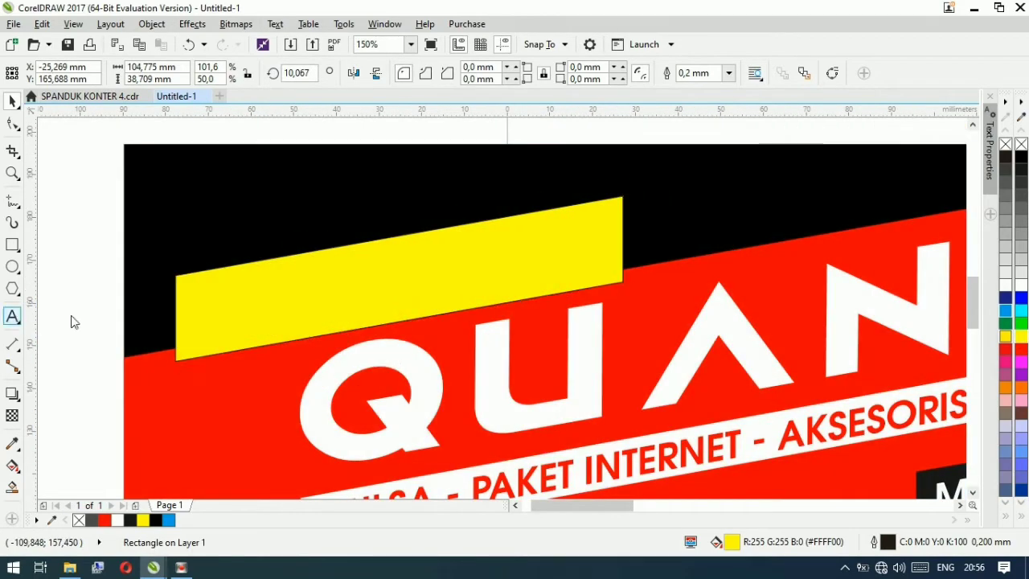
pyautogui.click(194, 300)
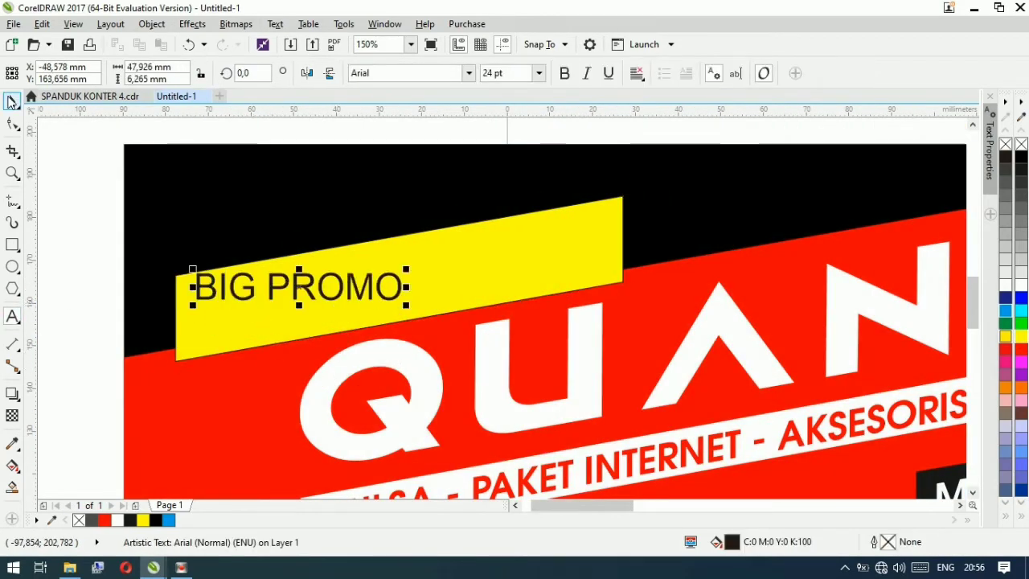
pyautogui.click(1019, 282)
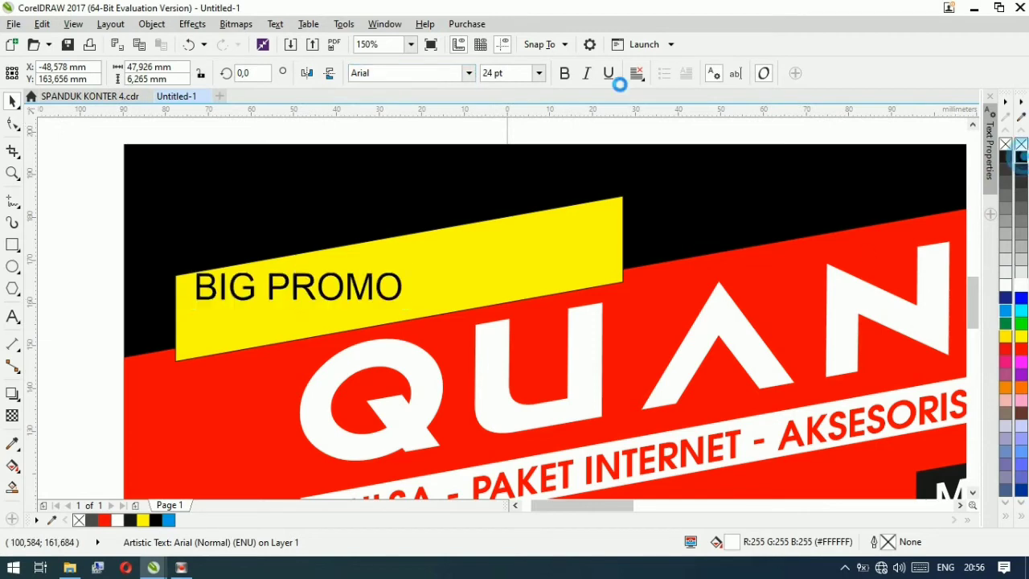
pyautogui.click(468, 72)
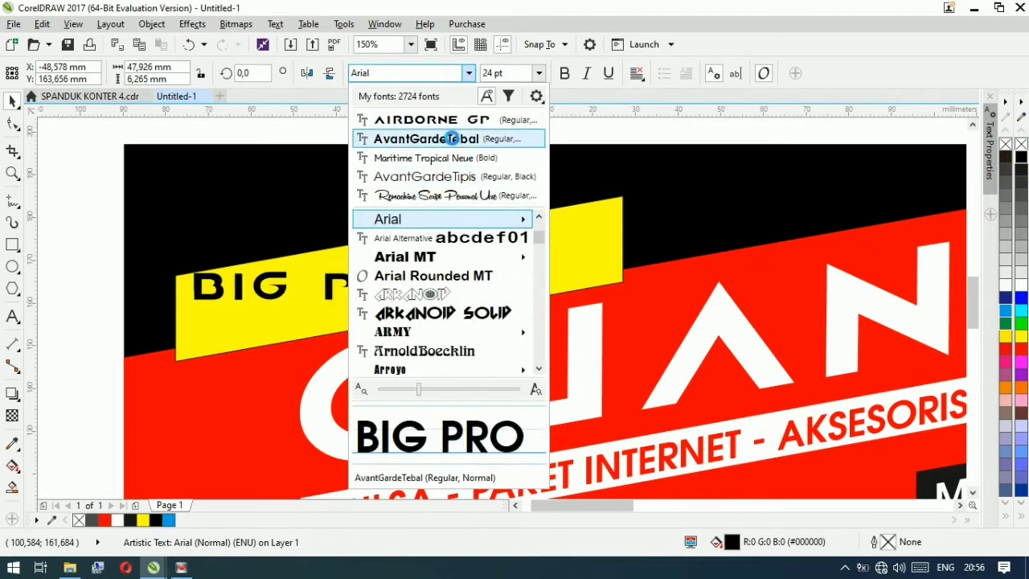
pyautogui.click(458, 256)
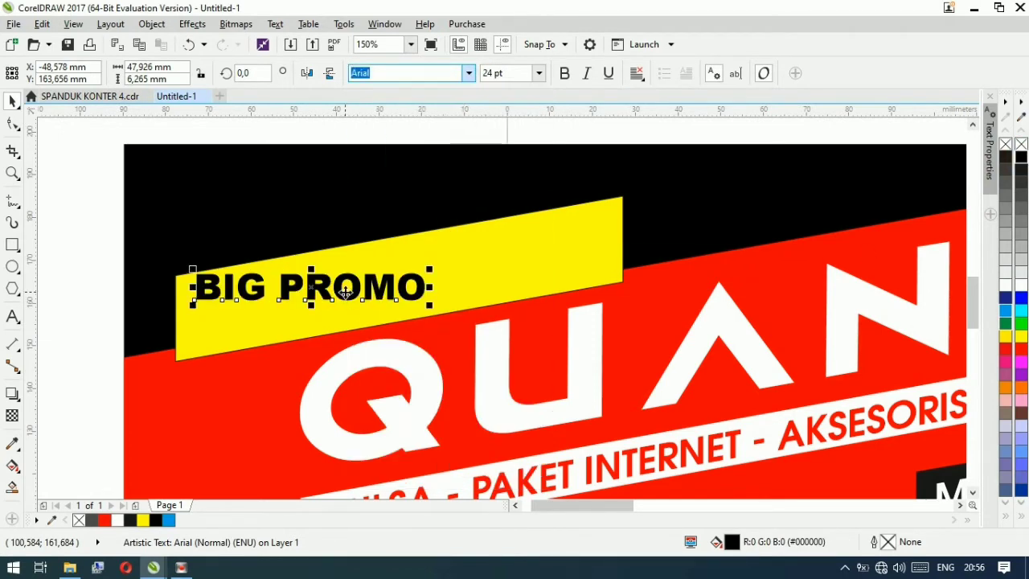
# - Enlarge BIG PROMO to about 41 pt, slant it to the box's angle and centre it on the yellow box
pyautogui.click(427, 294)
pyautogui.moveTo(432, 270); pyautogui.dragTo(595, 234)
pyautogui.moveTo(552, 287); pyautogui.dragTo(586, 257)
pyautogui.click(573, 323)
pyautogui.moveTo(385, 291); pyautogui.dragTo(400, 279)
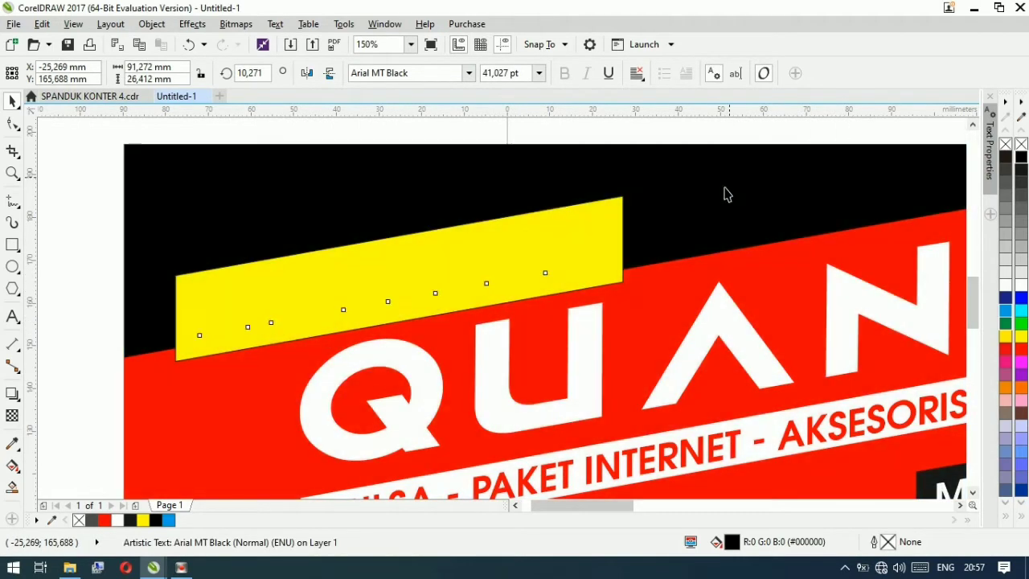
# - Remove the outline from the yellow BIG PROMO box
pyautogui.click(614, 233)
pyautogui.rightClick(1005, 143)
pyautogui.click(107, 185)
pyautogui.scroll(-1, 107, 186)
pyautogui.click(360, 215)
# - Draw two long thin rectangles and a small one about 4.5 × 1.2 mm along the BIG PROMO box's upper edge
pyautogui.scroll(2, 212, 200)
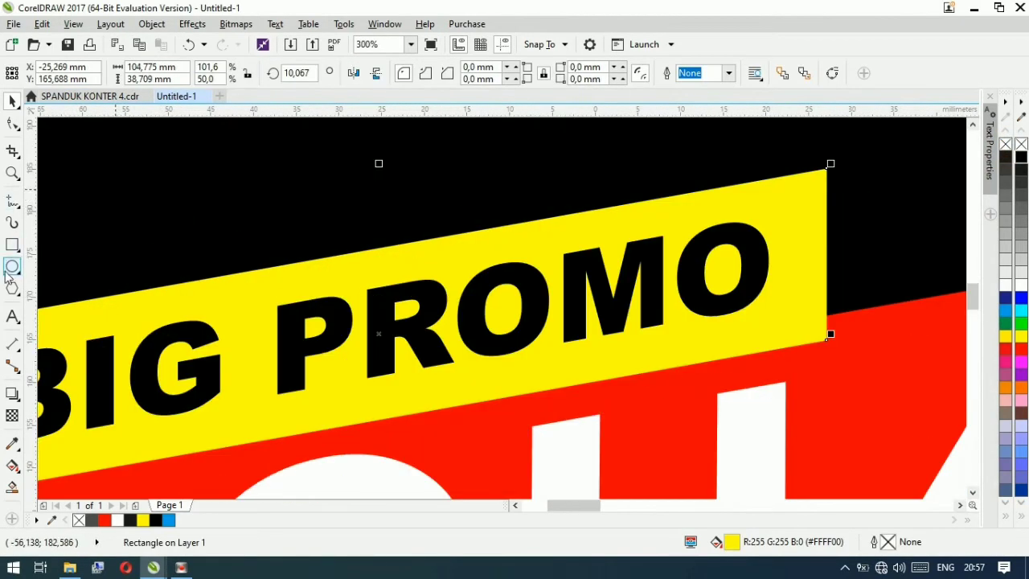
pyautogui.moveTo(275, 265)
pyautogui.mouseDown()
pyautogui.moveTo(912, 287)
pyautogui.moveTo(902, 282)
pyautogui.mouseUp()
pyautogui.moveTo(127, 293); pyautogui.dragTo(169, 314)
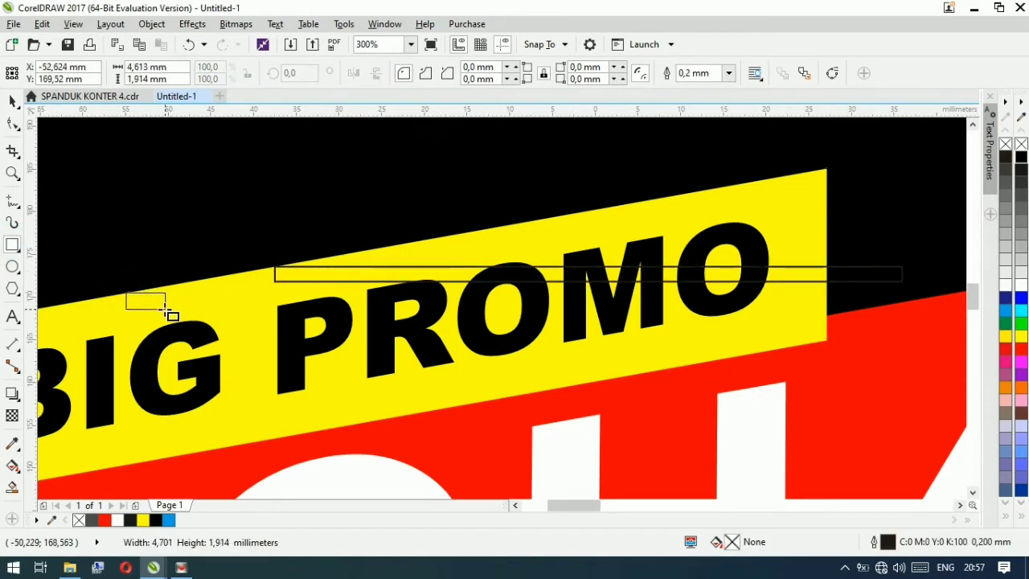
pyautogui.moveTo(192, 281); pyautogui.dragTo(958, 290)
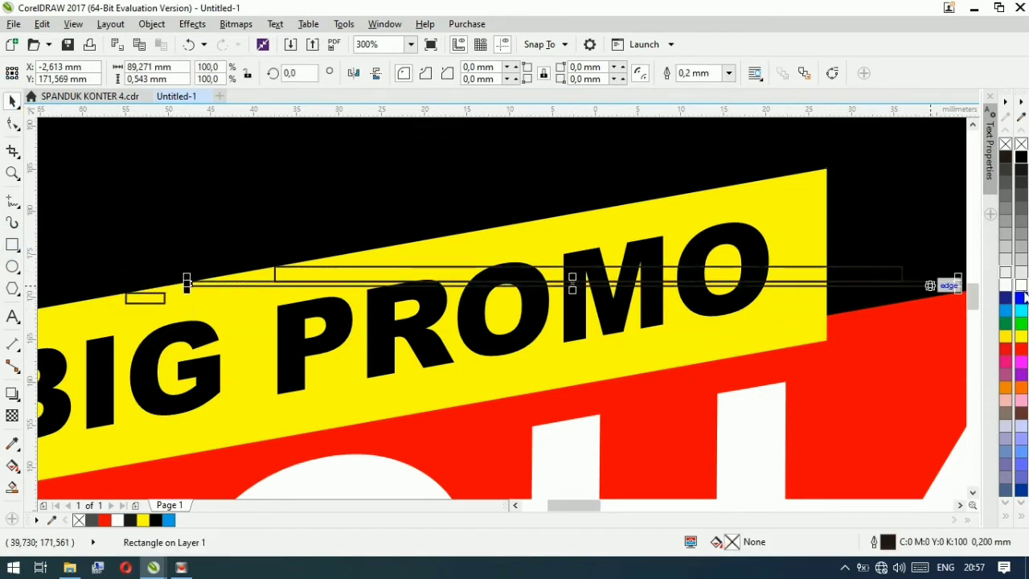
# - Fill the thinnest rectangle cyan and the other long one yellow, both without outline, and slant them along the box's upper edge
pyautogui.rightClick(1021, 144)
pyautogui.moveTo(957, 244); pyautogui.dragTo(957, 148)
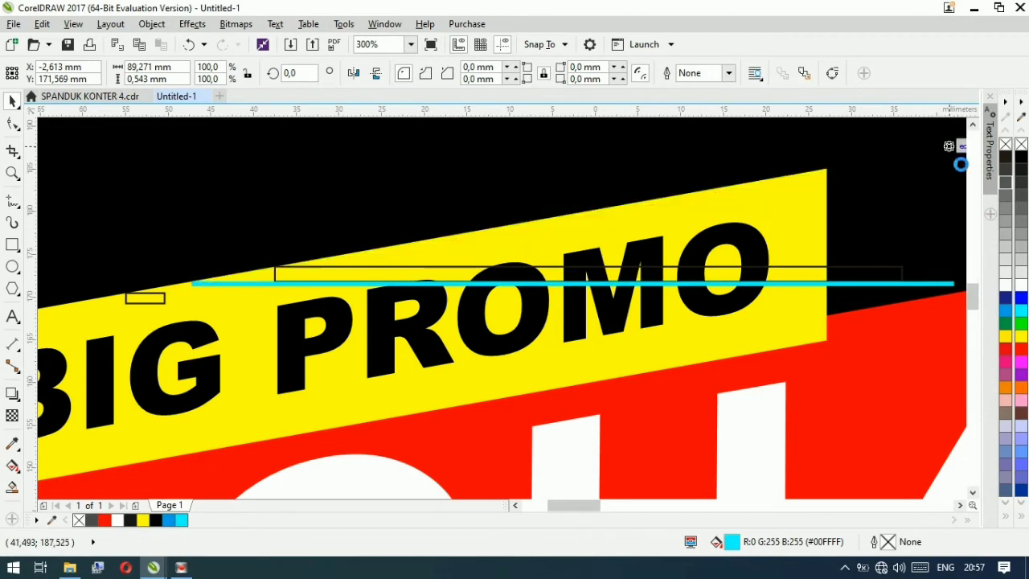
pyautogui.doubleClick(875, 275)
pyautogui.click(1021, 336)
pyautogui.rightClick(1021, 144)
pyautogui.moveTo(907, 276); pyautogui.dragTo(900, 158)
# - Fill the small rectangle red without an outline and slant it to the BIG PROMO box's angle
pyautogui.click(144, 298)
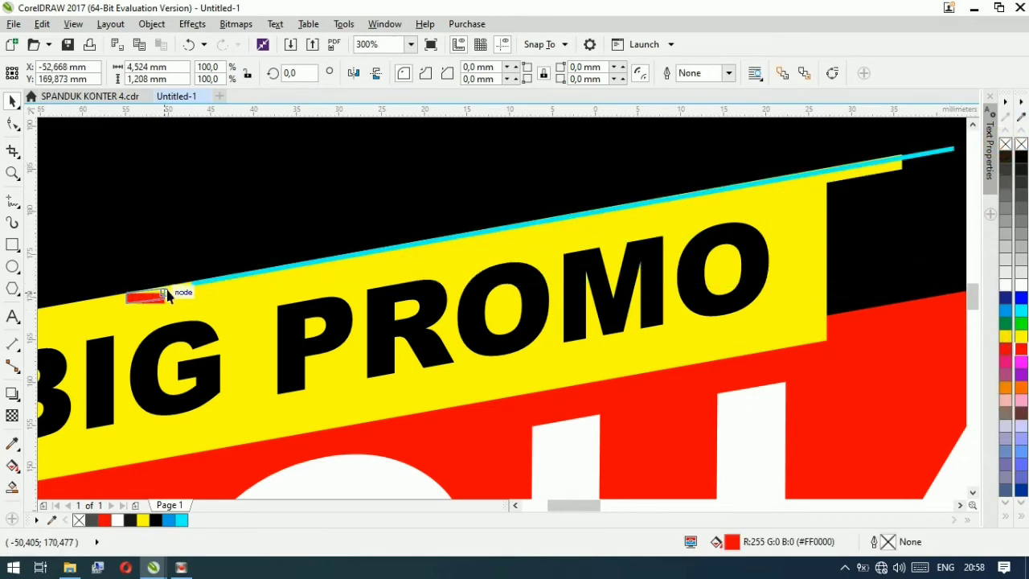
pyautogui.moveTo(166, 291); pyautogui.dragTo(165, 292)
pyautogui.scroll(2, 165, 292)
pyautogui.scroll(-2, 671, 194)
# - Enlarge the small slanted rectangle to about 11.4 mm wide in white and duplicate it at the box's upper-left corner
pyautogui.moveTo(520, 223); pyautogui.dragTo(316, 272)
pyautogui.moveTo(302, 281); pyautogui.dragTo(240, 360)
pyautogui.hotkey('ctrl', 'd')
pyautogui.scroll(-2, 301, 238)
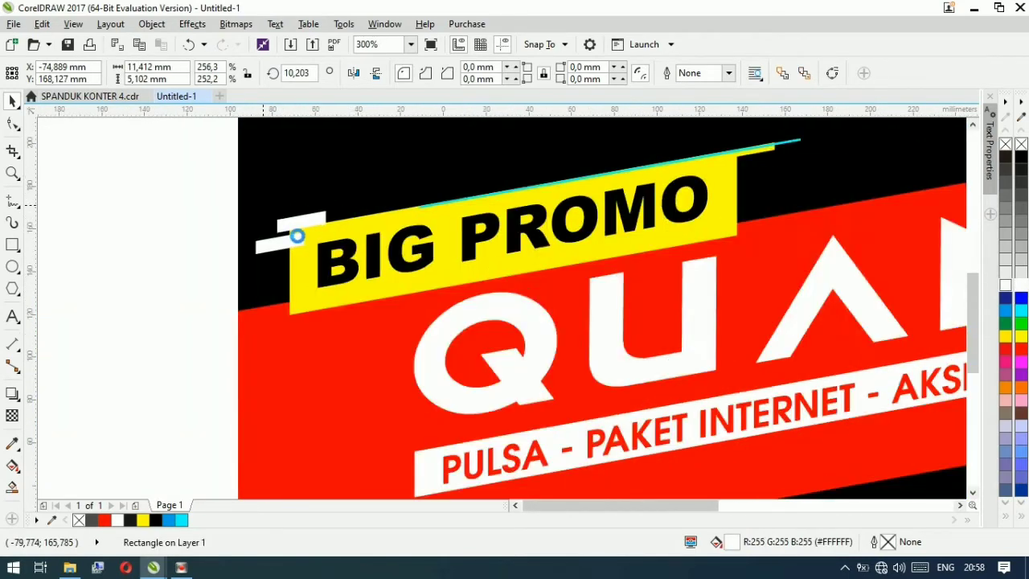
# - Move the duplicated white slanted piece to the left end of the MENERIMA BERBAGAI band
pyautogui.moveTo(286, 215); pyautogui.dragTo(643, 337)
pyautogui.scroll(-2, 655, 310)
pyautogui.scroll(1, 654, 302)
pyautogui.scroll(2, 536, 233)
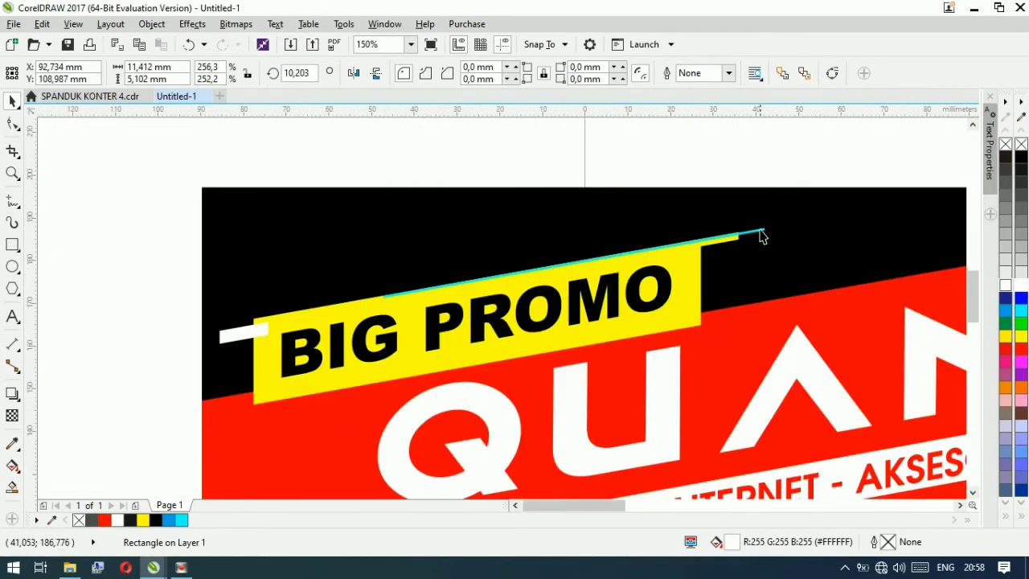
# - Duplicate the cyan stripe, enlarge it to about 157.6 mm wide, fill it black and place it behind the lettering along the BIG PROMO box's lower edge
pyautogui.moveTo(757, 233); pyautogui.dragTo(549, 359)
pyautogui.moveTo(624, 447); pyautogui.dragTo(869, 498)
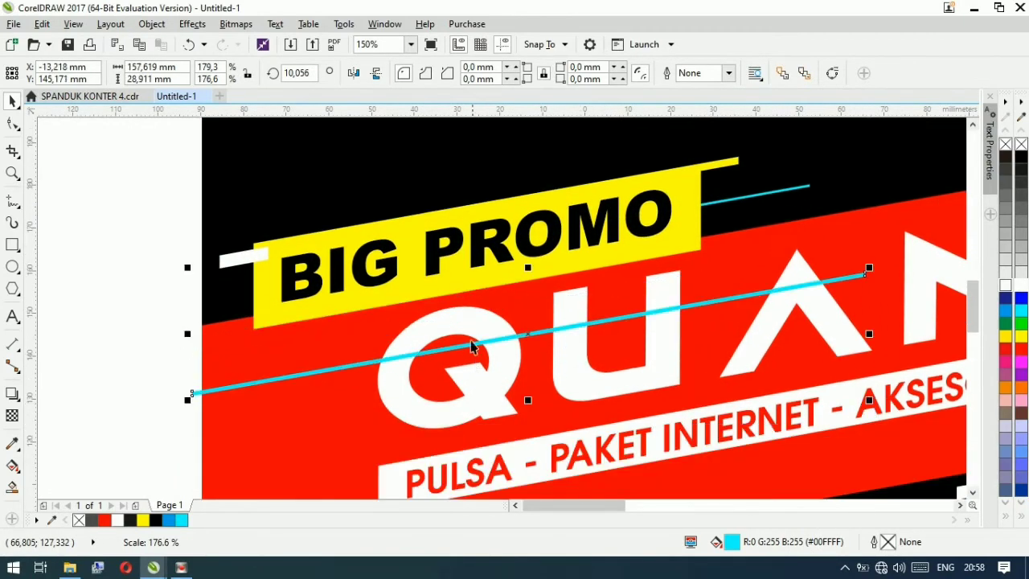
pyautogui.moveTo(479, 342); pyautogui.dragTo(478, 309)
pyautogui.click(1020, 158)
pyautogui.hotkey('shift', 'pagedown')
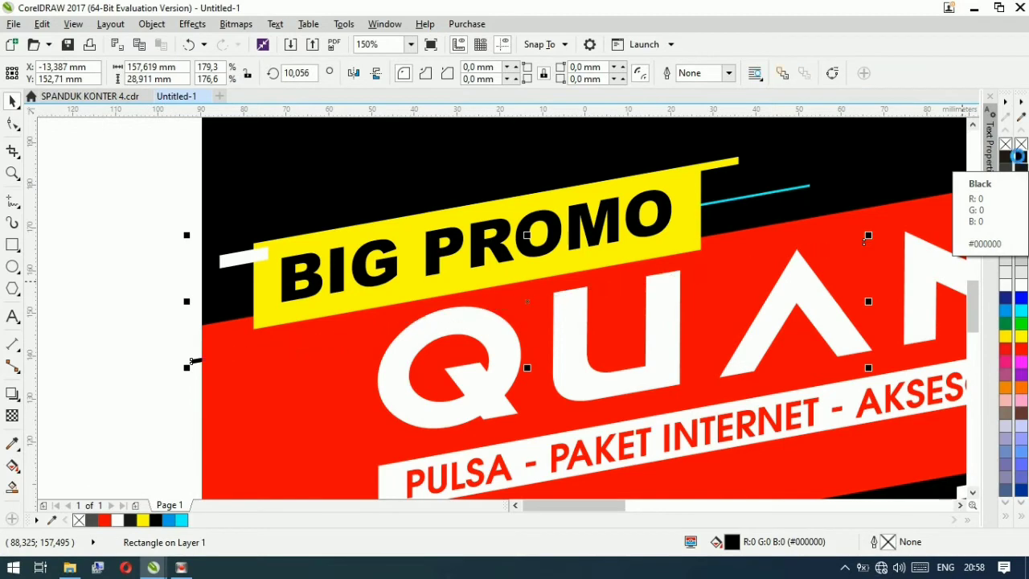
pyautogui.moveTo(286, 344); pyautogui.dragTo(291, 328)
pyautogui.click(137, 283)
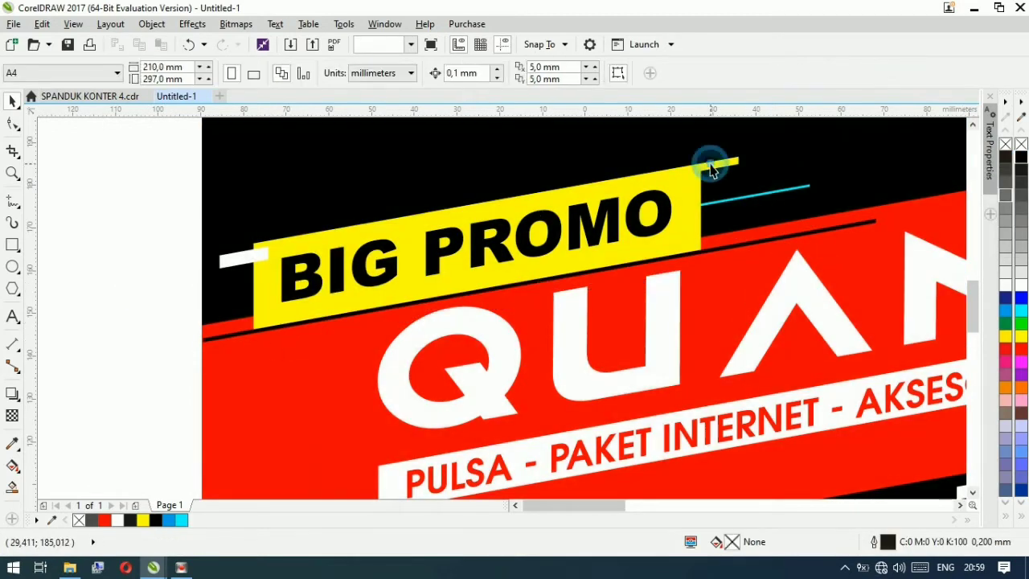
# - Duplicate the yellow stripe, fill the copy blue and place it behind the BIG PROMO box, extending from its right edge
pyautogui.click(711, 165)
pyautogui.hotkey('ctrl', 'd')
pyautogui.moveTo(702, 164); pyautogui.dragTo(839, 210)
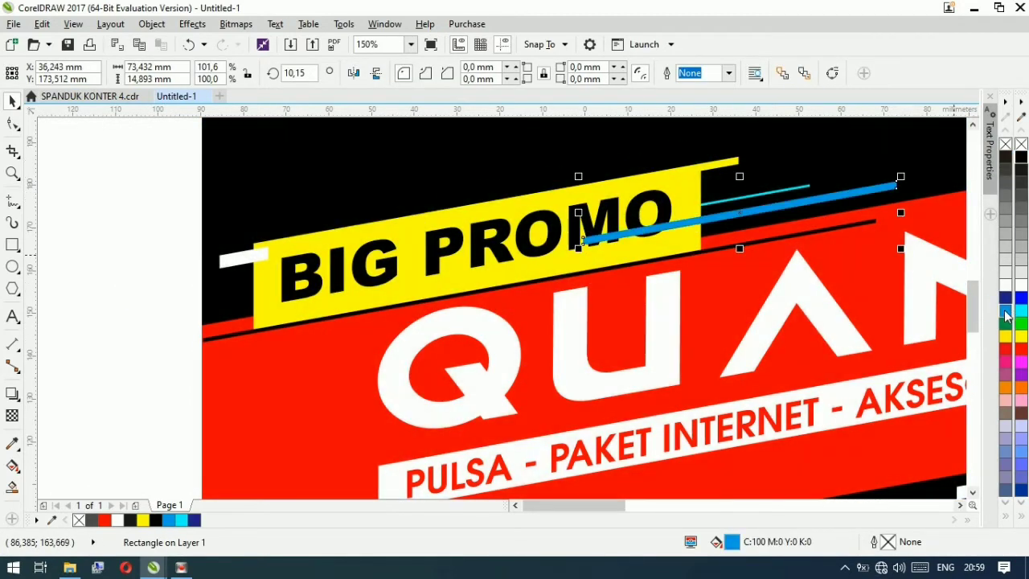
pyautogui.hotkey('shift', 'pagedown')
# - Add small white and yellow slanted dashes among the stripes beside BIG PROMO, and place a recoloured copy of the magenta stripe near the PULSA strip's left end
pyautogui.moveTo(231, 267); pyautogui.dragTo(820, 182)
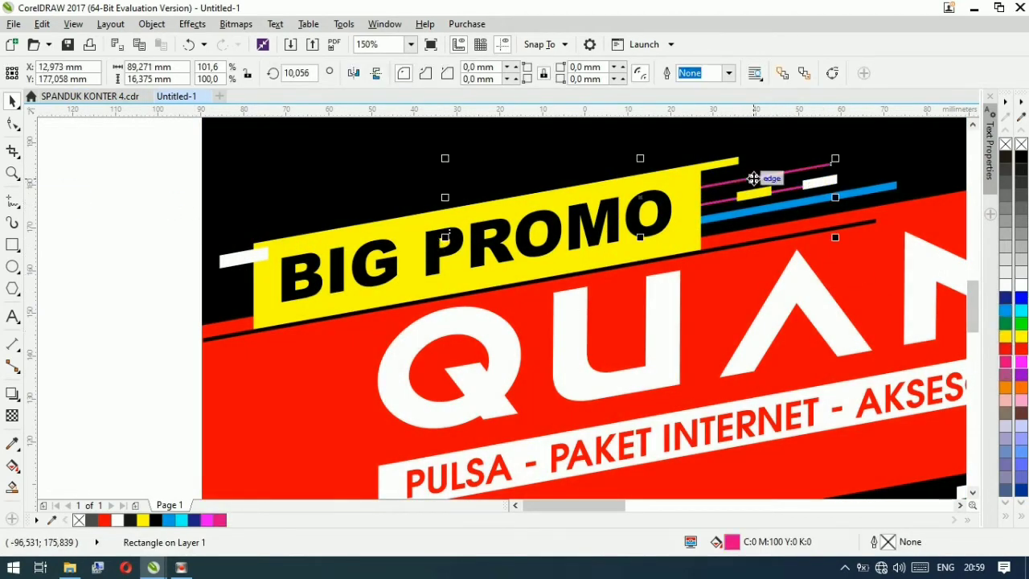
pyautogui.moveTo(754, 179); pyautogui.dragTo(498, 452)
pyautogui.click(1021, 336)
# - Duplicate the small white dash, about 8.1 mm wide, around the MENERIMA BERBAGAI band and colour the copies magenta, blue, green and cyan
pyautogui.scroll(-1, 419, 257)
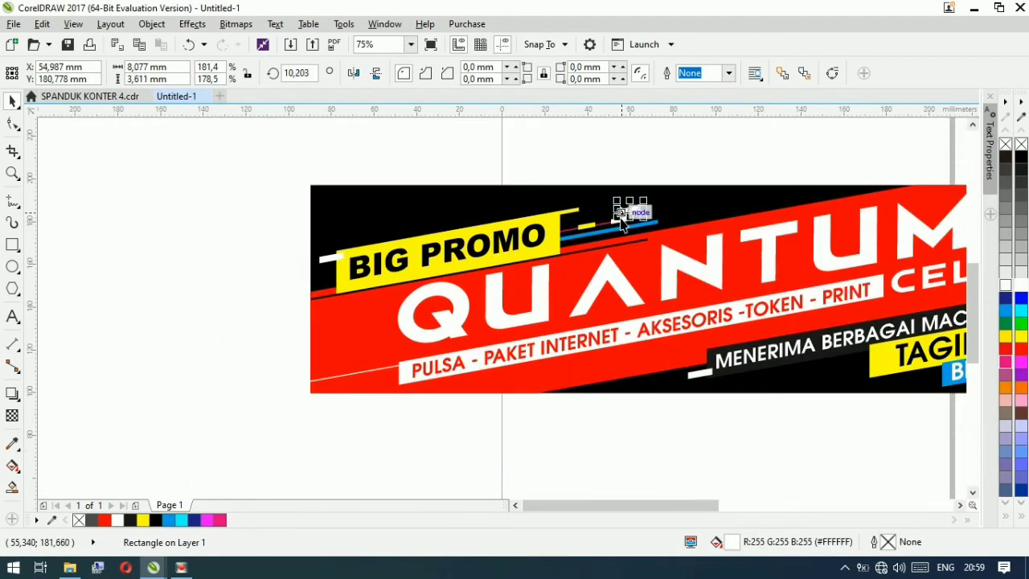
pyautogui.moveTo(622, 225); pyautogui.dragTo(811, 385)
pyautogui.scroll(2, 875, 354)
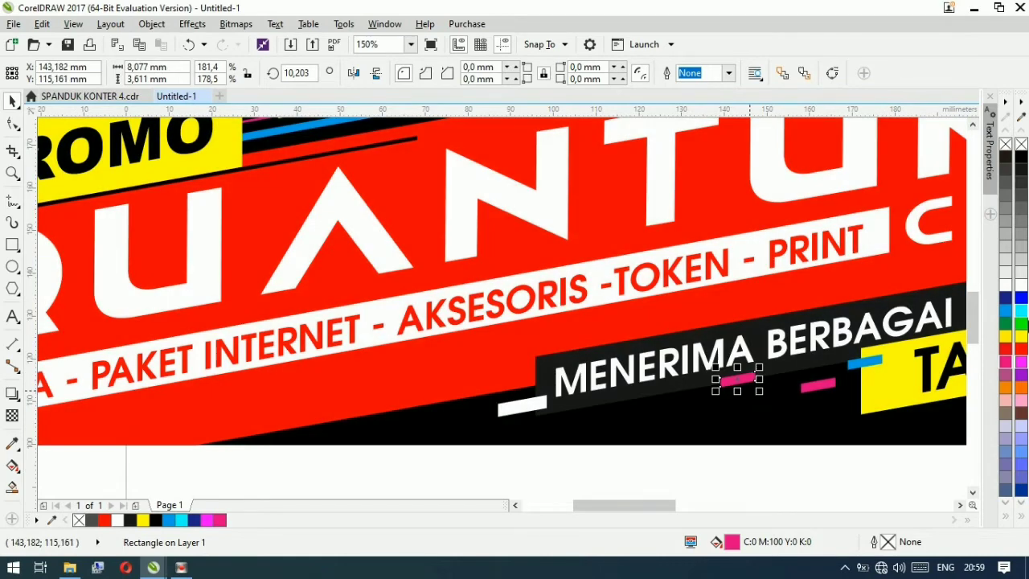
pyautogui.moveTo(661, 372); pyautogui.dragTo(719, 412)
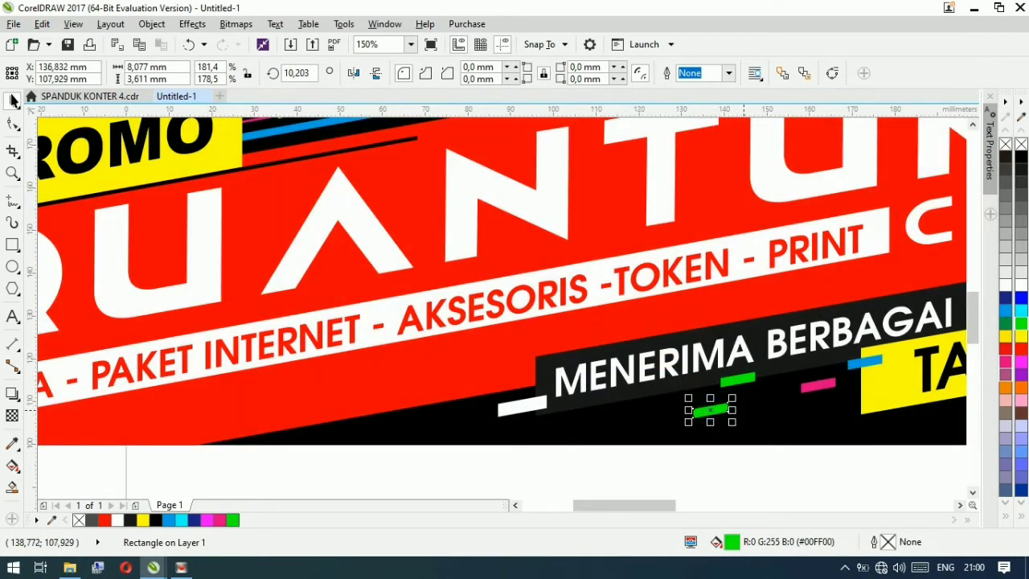
pyautogui.moveTo(669, 373); pyautogui.dragTo(528, 361)
pyautogui.click(1022, 374)
pyautogui.click(1006, 311)
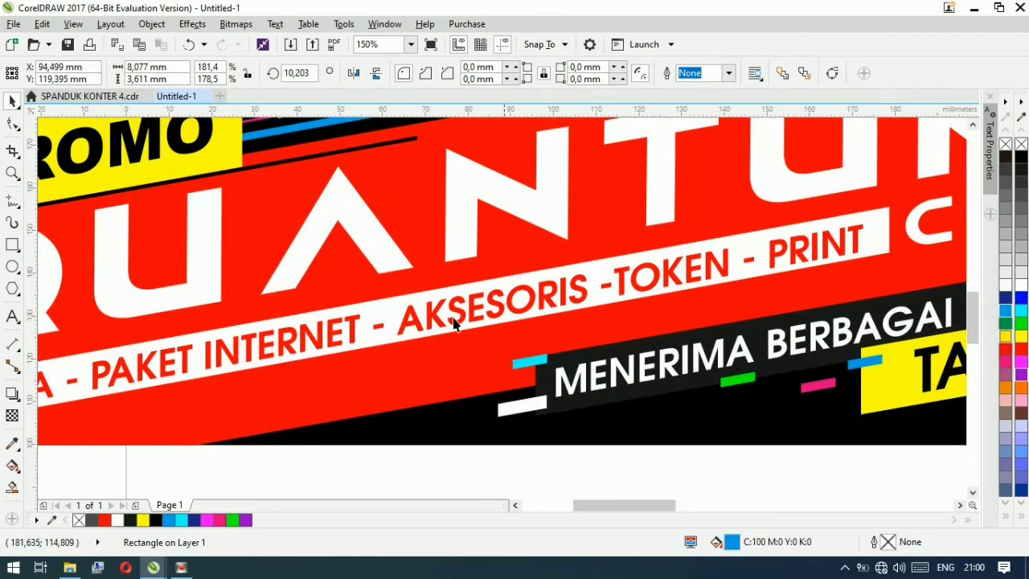
# - Select the PULSA text, its white strip and the QUANTUM title and shift them together on the red band
pyautogui.scroll(-2, 454, 322)
pyautogui.click(608, 288)
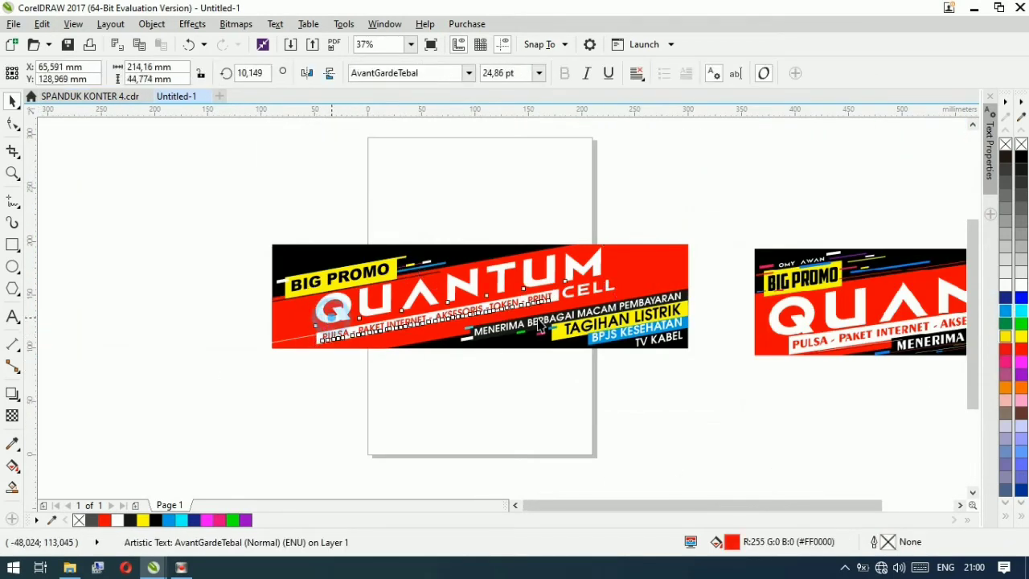
pyautogui.keyDown('shift'); pyautogui.click(613, 298); pyautogui.keyUp('shift')
pyautogui.moveTo(605, 348); pyautogui.dragTo(656, 366)
pyautogui.scroll(2, 508, 271)
pyautogui.moveTo(533, 286); pyautogui.dragTo(499, 270)
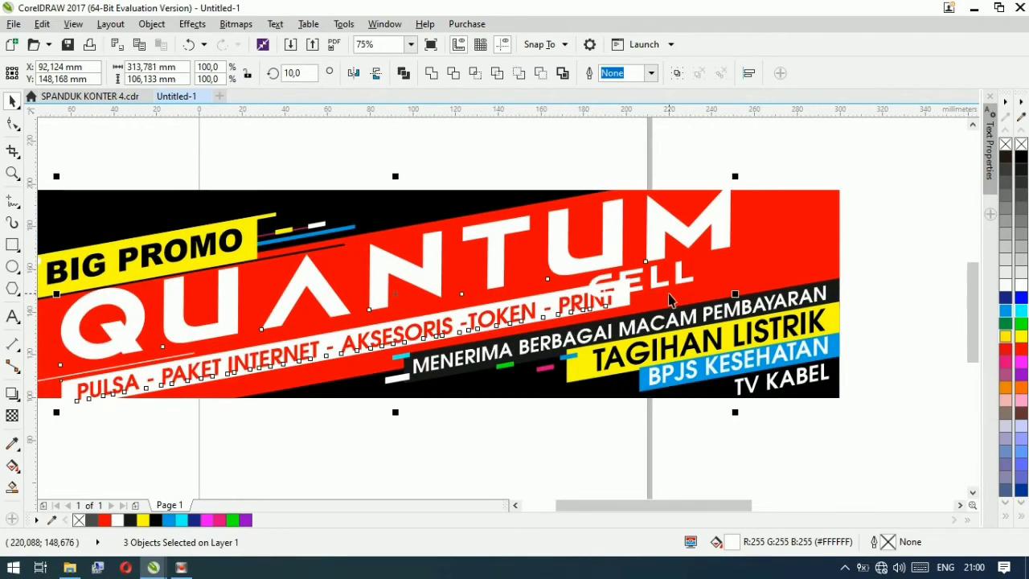
# - Shift the PULSA text with its white strip up and right, move CELL clear of the strip's right end, and nudge QUANTUM to the left
pyautogui.click(136, 386)
pyautogui.keyDown('shift'); pyautogui.click(156, 388); pyautogui.keyUp('shift')
pyautogui.moveTo(159, 386); pyautogui.dragTo(172, 372)
pyautogui.moveTo(689, 281); pyautogui.dragTo(752, 270)
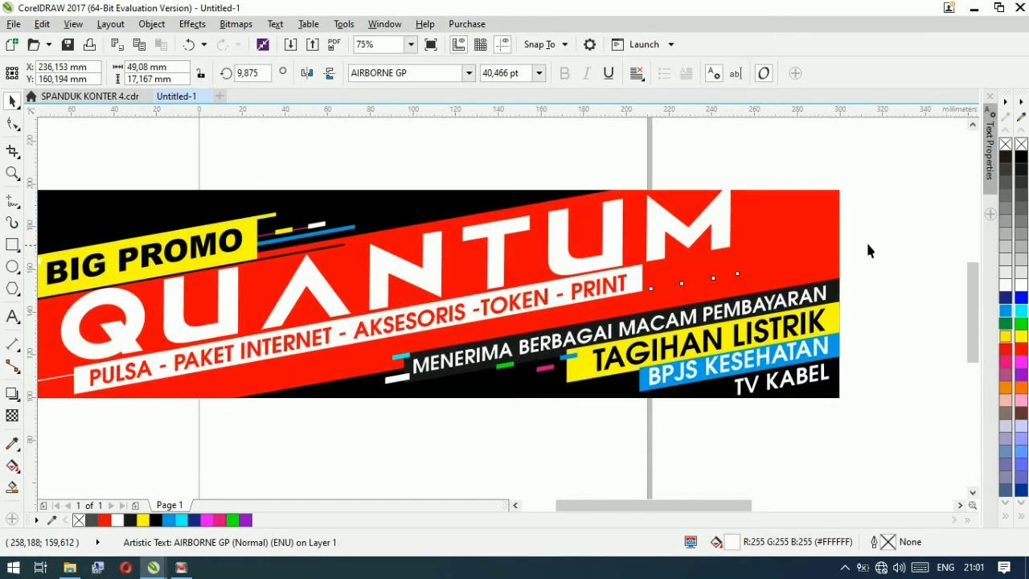
pyautogui.moveTo(697, 224)
pyautogui.mouseDown()
pyautogui.moveTo(684, 222)
pyautogui.moveTo(692, 219)
pyautogui.mouseUp()
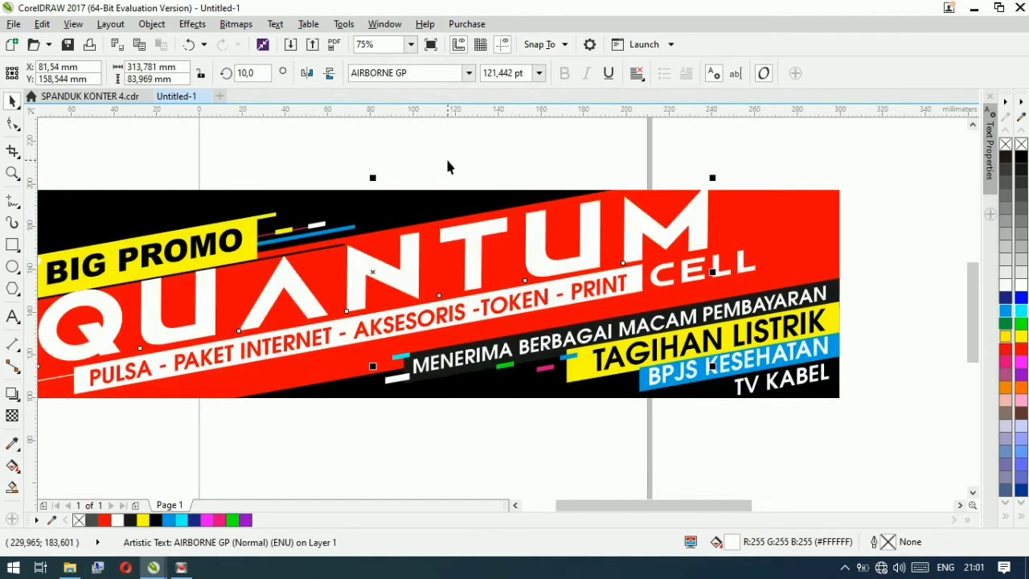
pyautogui.click(449, 161)
# - Place the reference banner directly below the recreated one and view both together for comparison
pyautogui.scroll(-1, 728, 163)
pyautogui.scroll(-1, 287, 291)
pyautogui.click(410, 44)
pyautogui.click(372, 63)
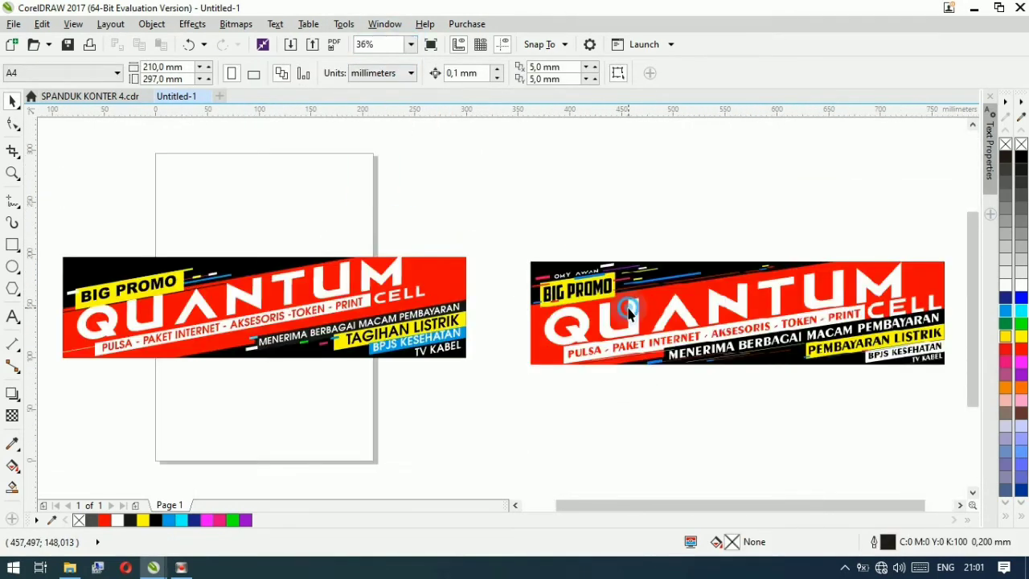
pyautogui.moveTo(625, 299); pyautogui.dragTo(153, 416)
pyautogui.click(410, 44)
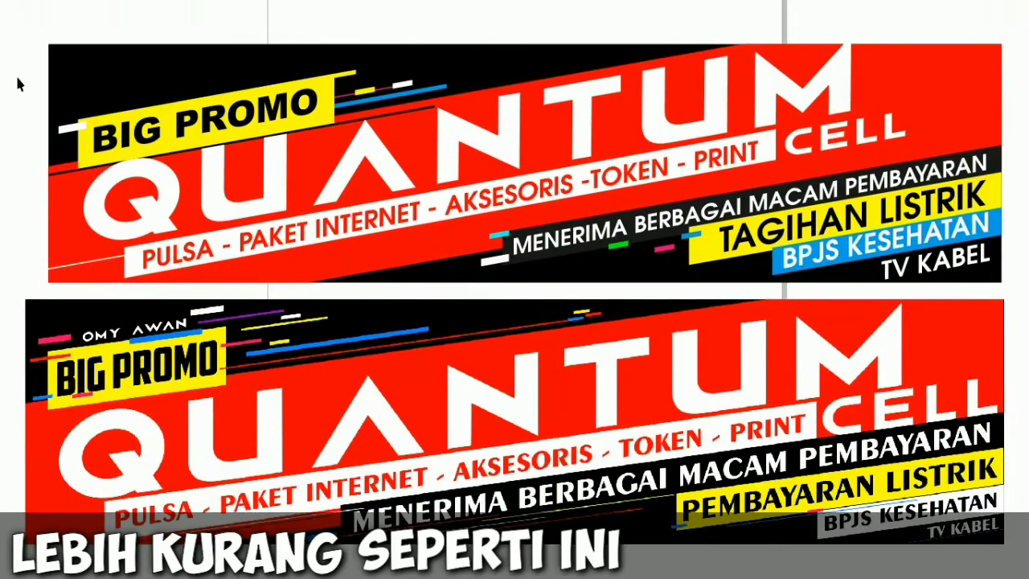